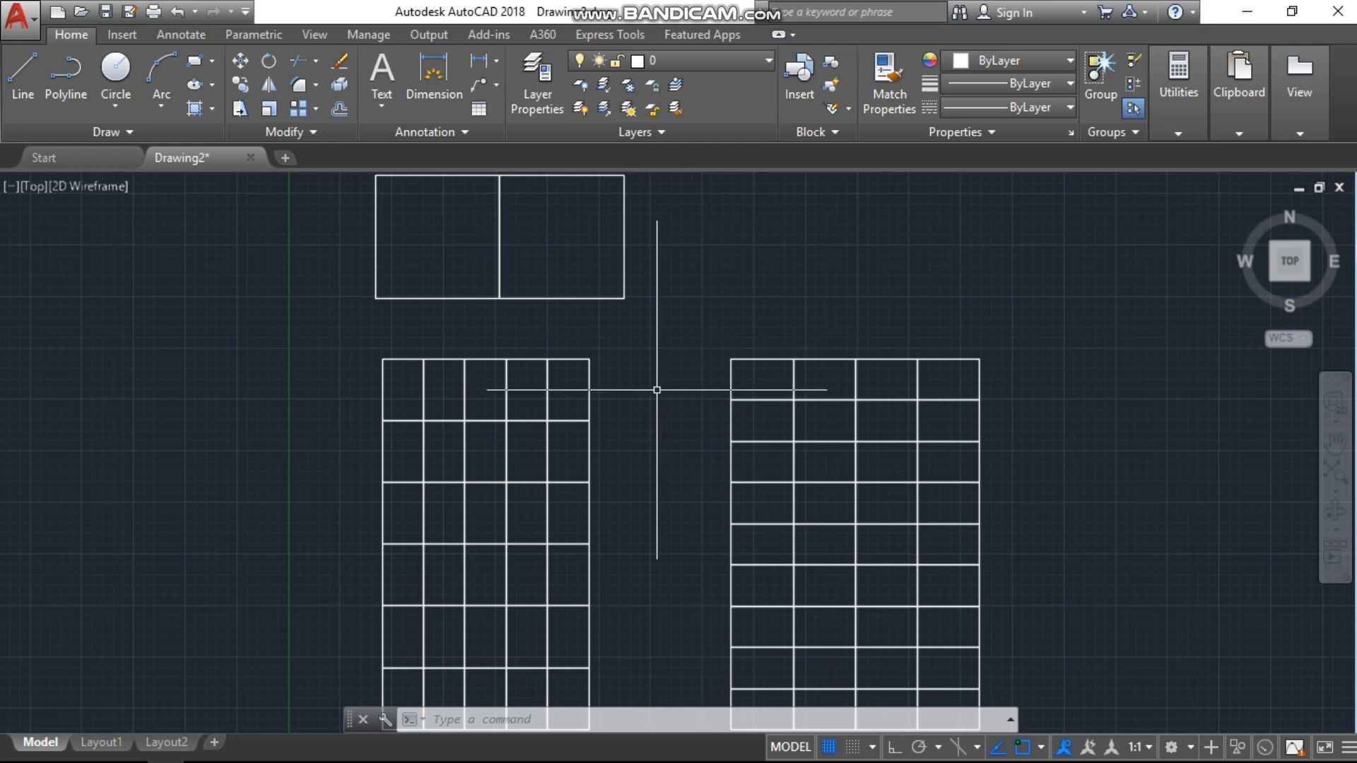
# Step: Inspect the upper cells of the 5-column grid by selecting them to see what objects they consist of, and clear the selection
pyautogui.scroll(-3, 603, 397)
pyautogui.scroll(5, 569, 391)
pyautogui.click(569, 366)
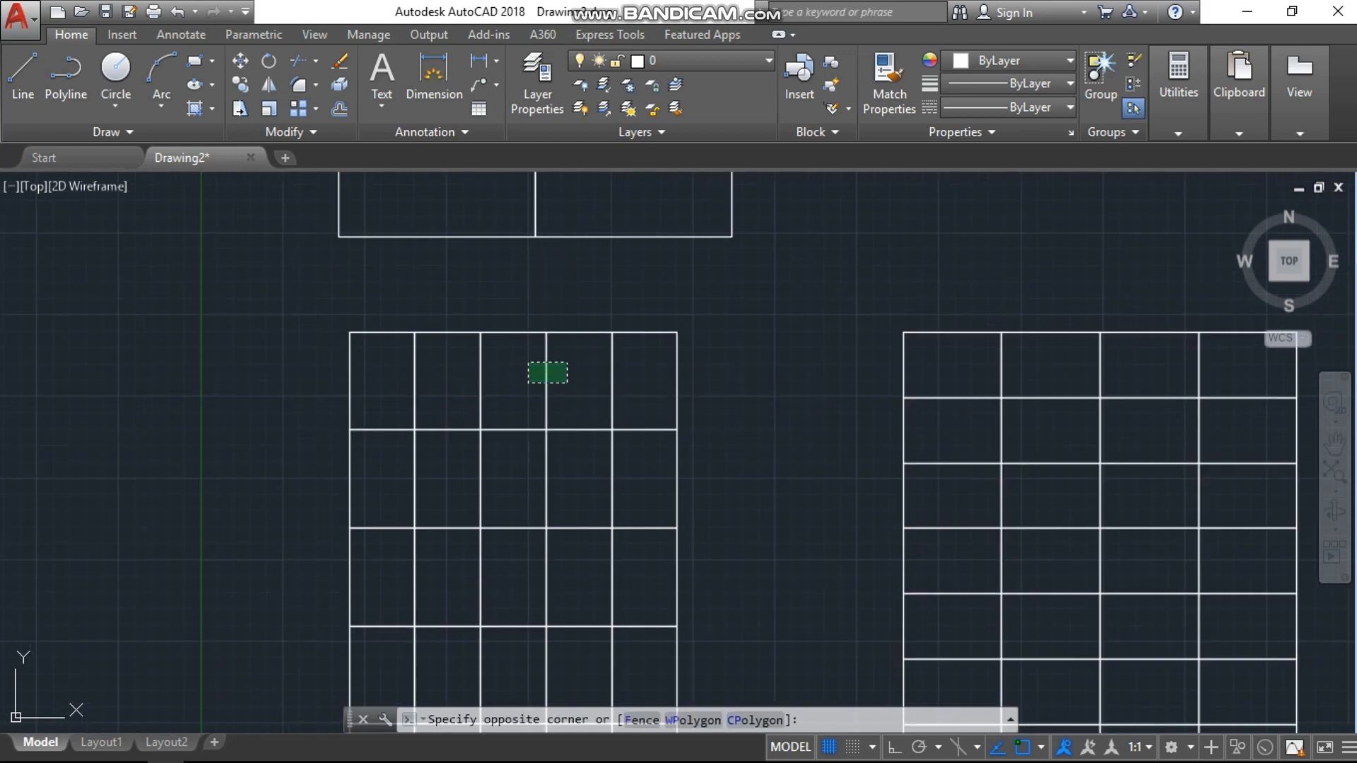
pyautogui.click(530, 378)
pyautogui.click(613, 372)
pyautogui.click(631, 389)
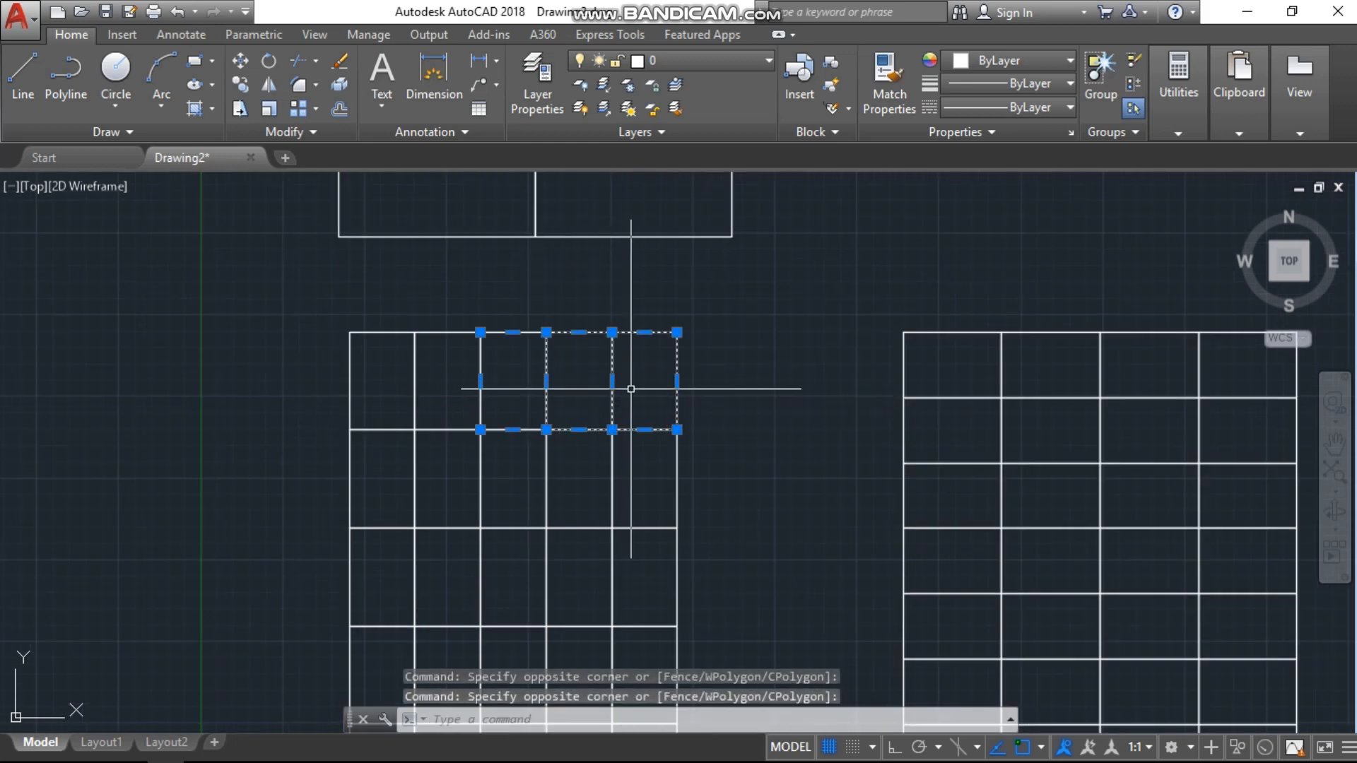
pyautogui.press('Escape')
pyautogui.press('Escape')
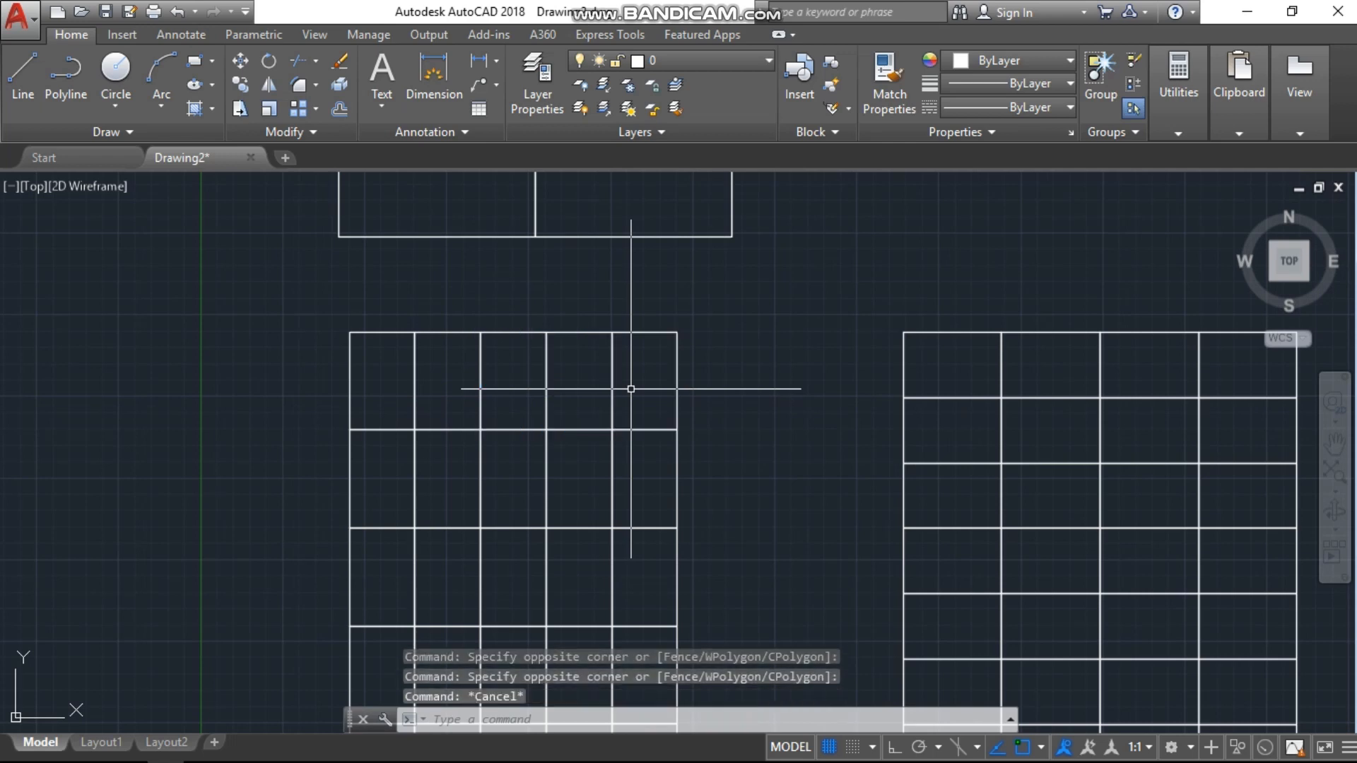
pyautogui.scroll(-2, 636, 389)
pyautogui.press('Escape')
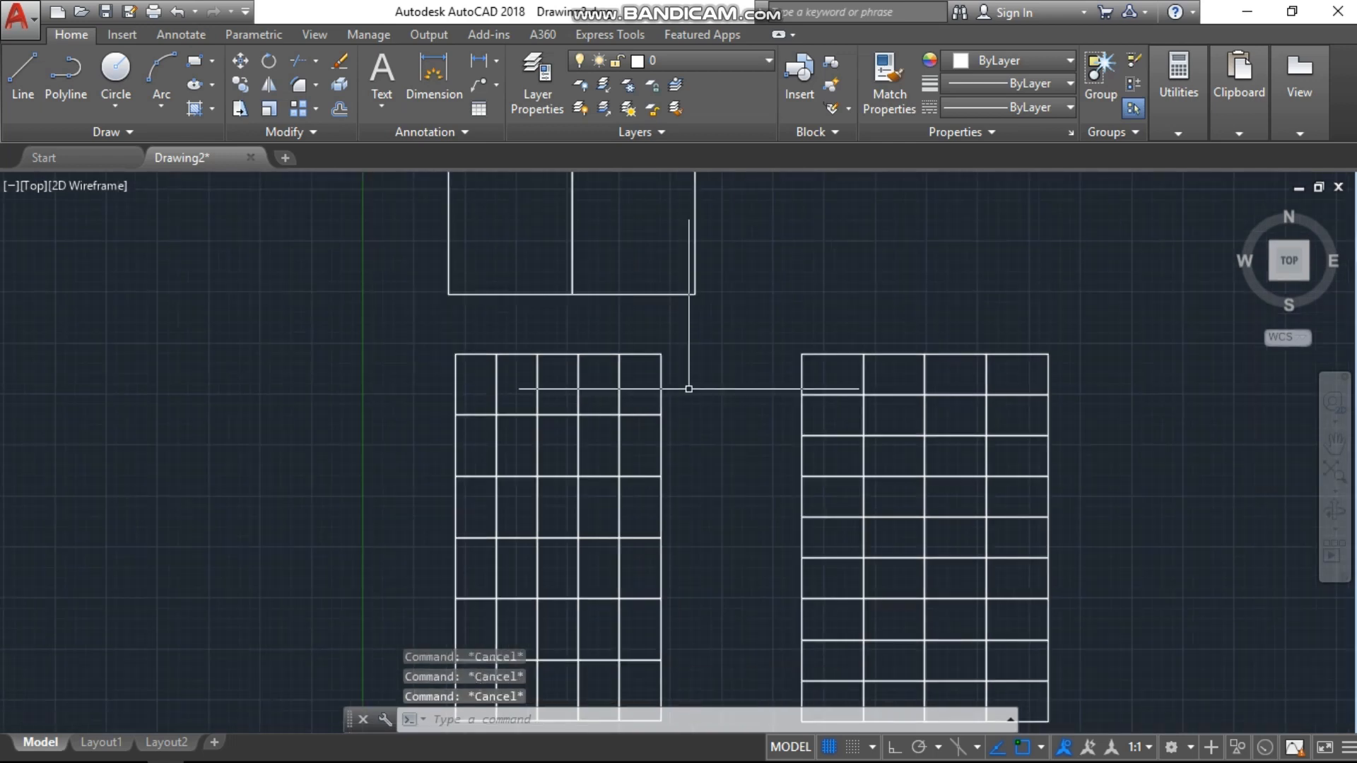
# Step: Explode all the rectangles of the two-cell figure and both grids into separate lines
pyautogui.scroll(-2, 698, 394)
pyautogui.press('Return')
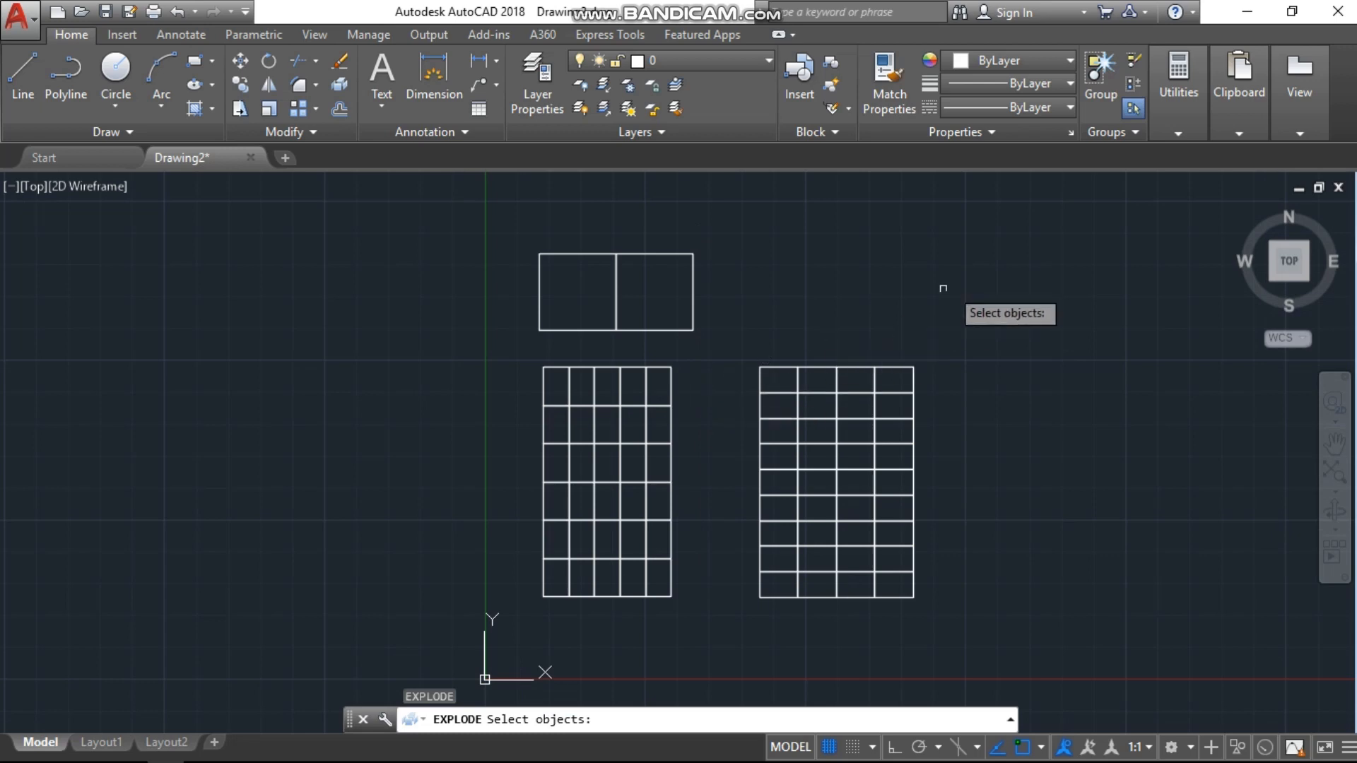
pyautogui.click(999, 252)
pyautogui.click(524, 626)
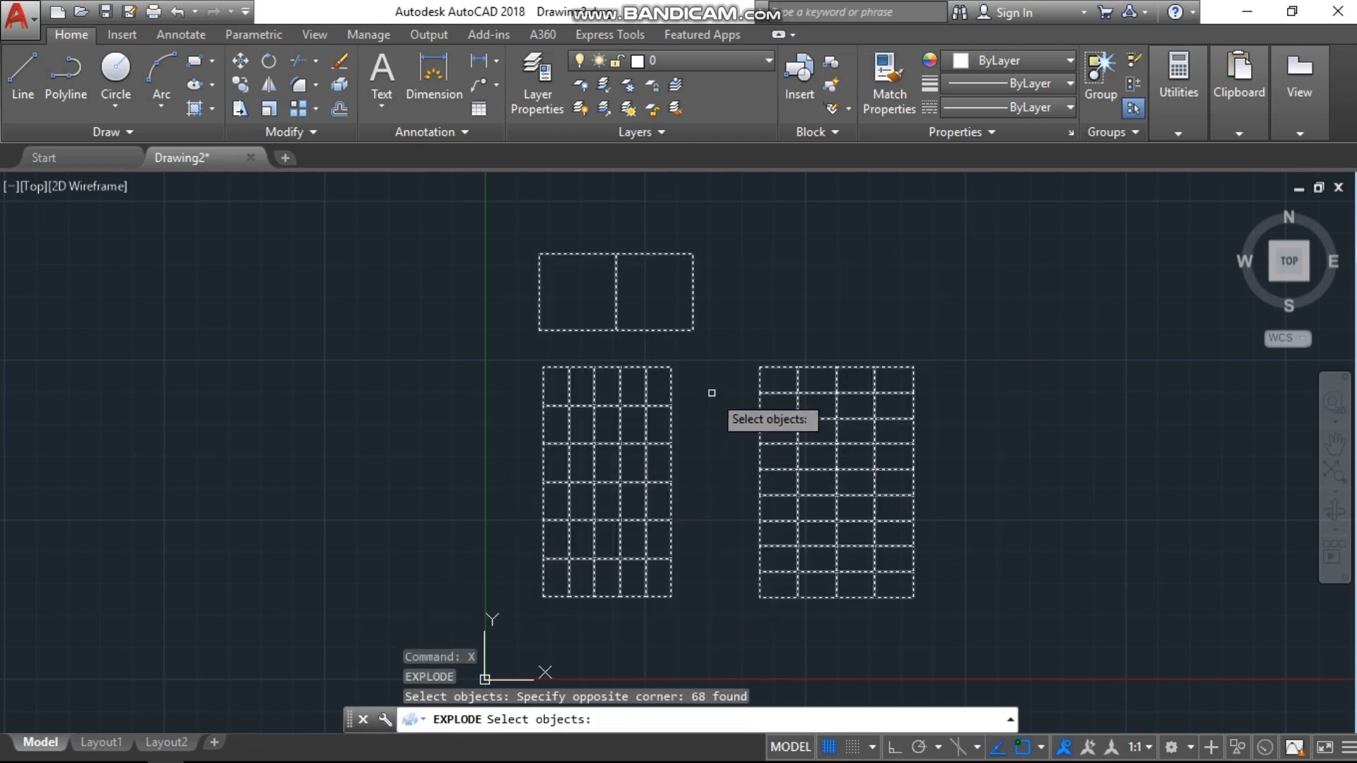
pyautogui.press('Return')
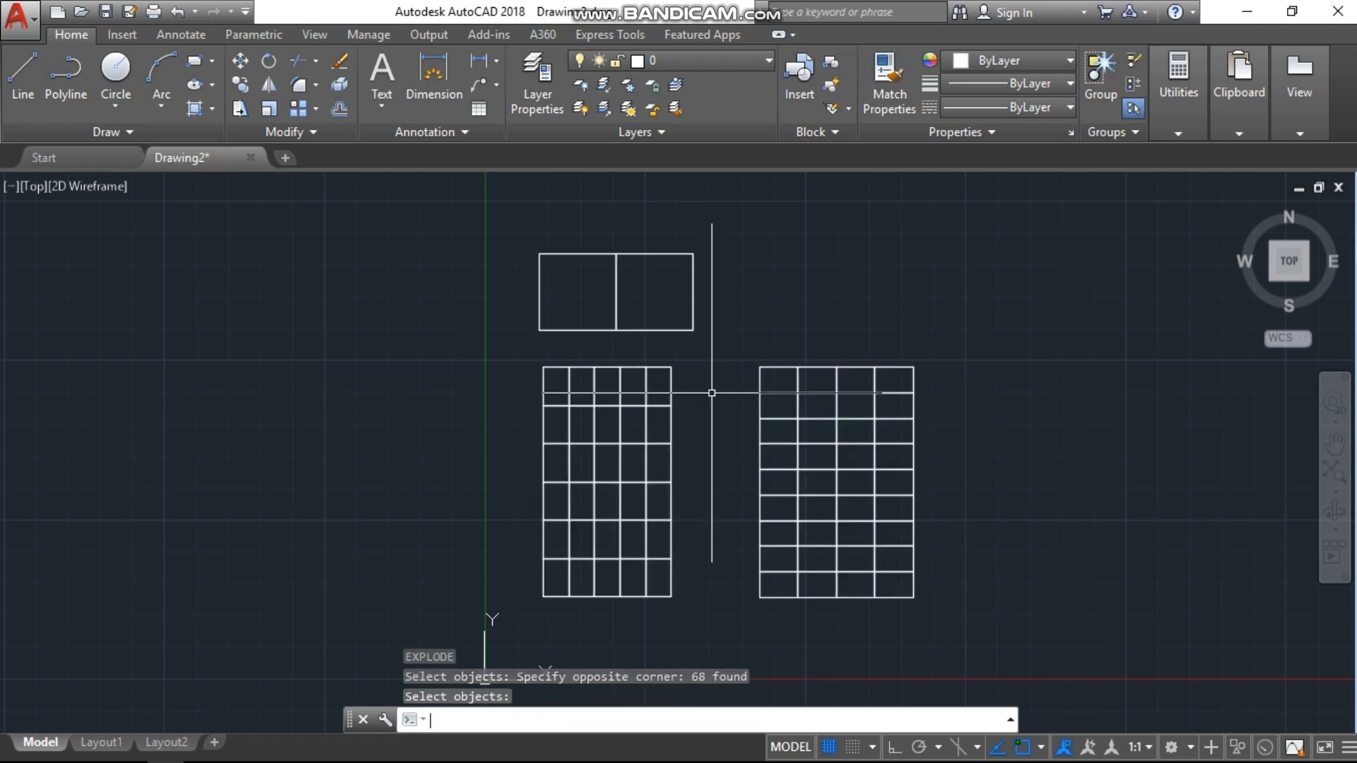
# Step: Check the exploded cells at the upper end of the 5-column grid by selecting individual edges, and clear each selection
pyautogui.scroll(8, 651, 385)
pyautogui.click(658, 371)
pyautogui.click(607, 389)
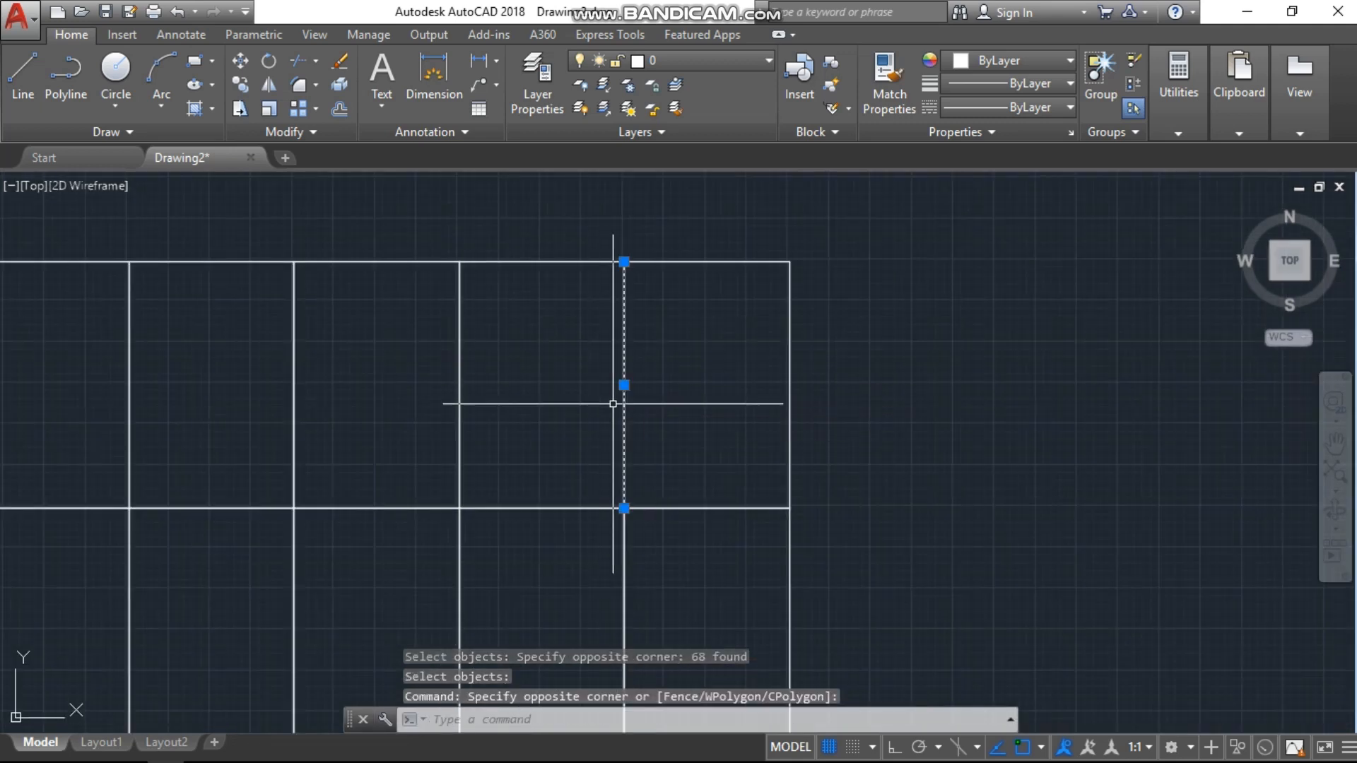
pyautogui.press('Escape')
pyautogui.press('Escape')
pyautogui.click(819, 368)
pyautogui.click(778, 394)
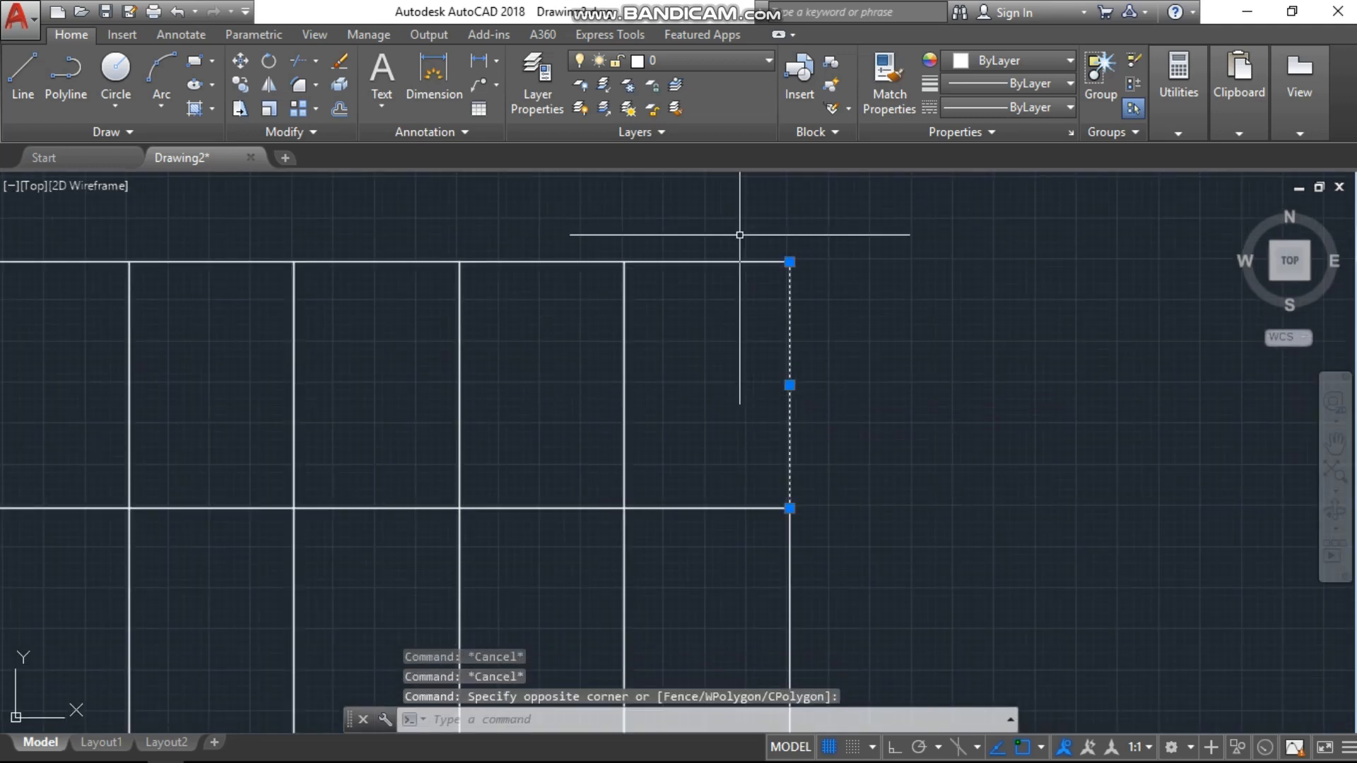
pyautogui.click(739, 233)
pyautogui.click(700, 309)
pyautogui.press('Escape')
pyautogui.click(678, 369)
pyautogui.click(587, 418)
pyautogui.scroll(-2, 608, 400)
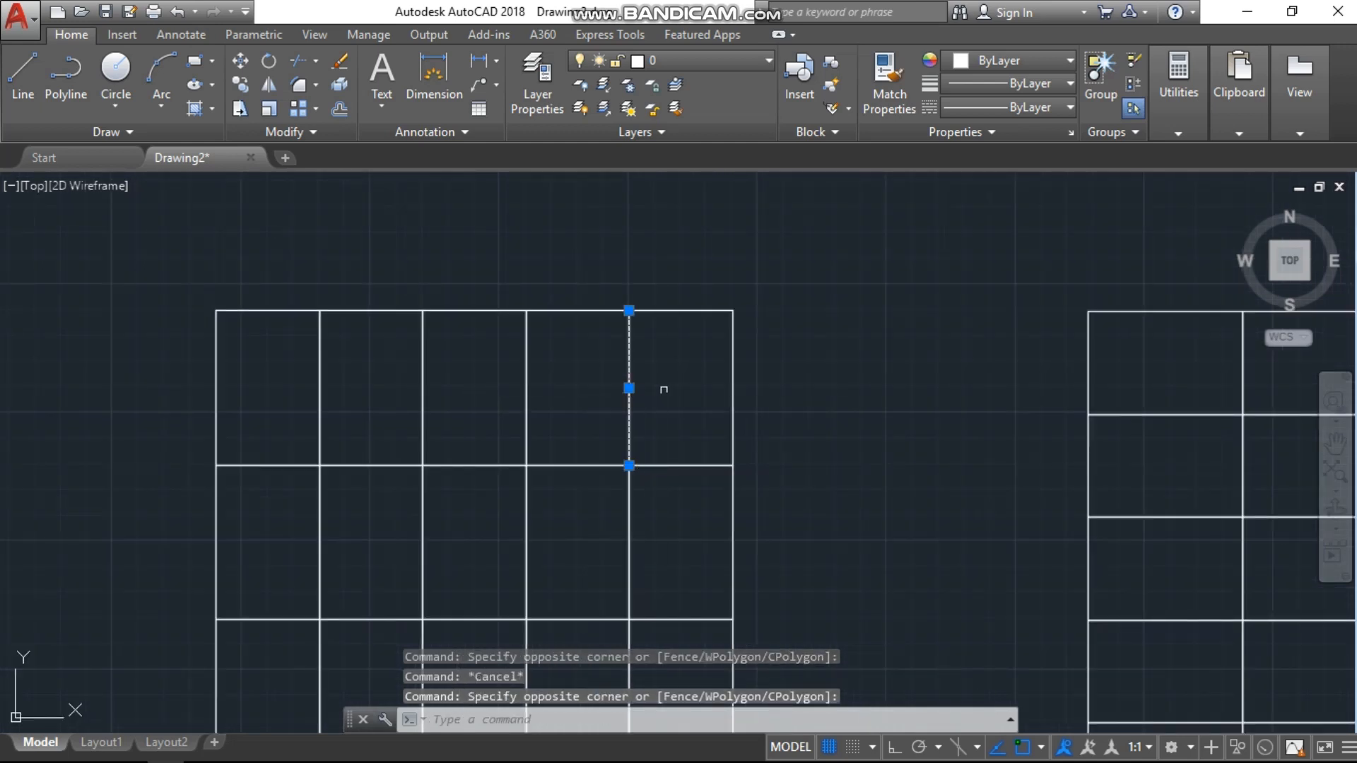
pyautogui.press('Escape')
pyautogui.scroll(-3, 667, 386)
pyautogui.moveTo(668, 390); pyautogui.dragTo(678, 373, button='middle')
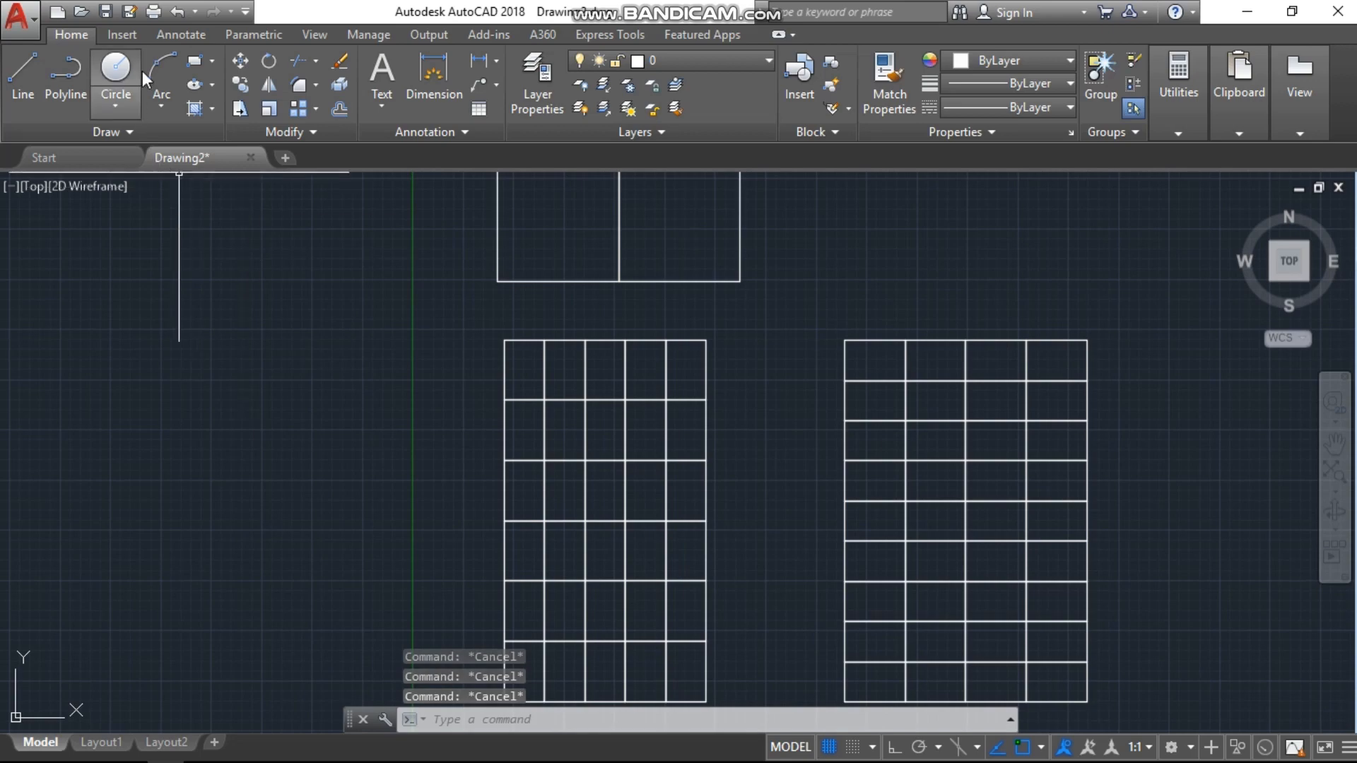
# Step: Load the AD-Automatic Dimension Autocad LISP application from the AD-Automatic-Dimension-Autocad folder in Downloads and close the loading dialog
pyautogui.click(367, 36)
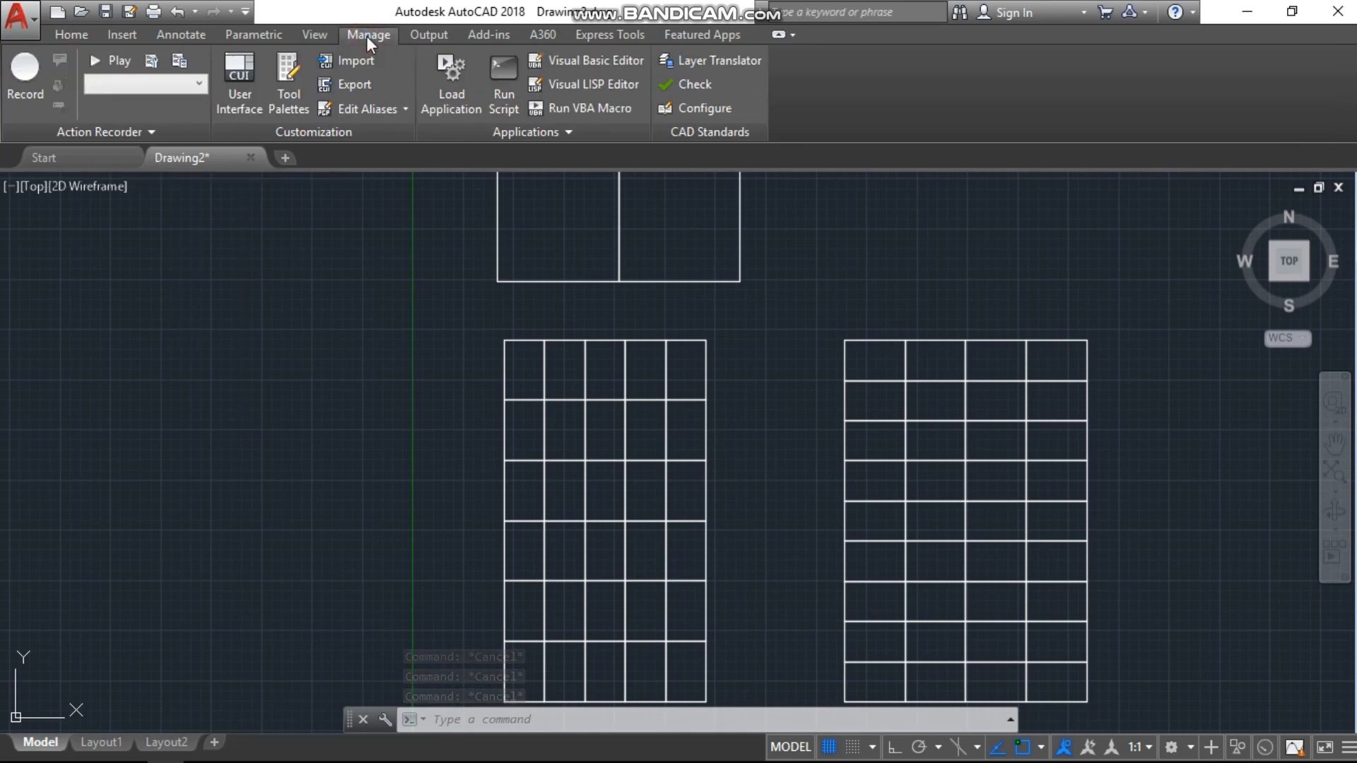
pyautogui.click(442, 75)
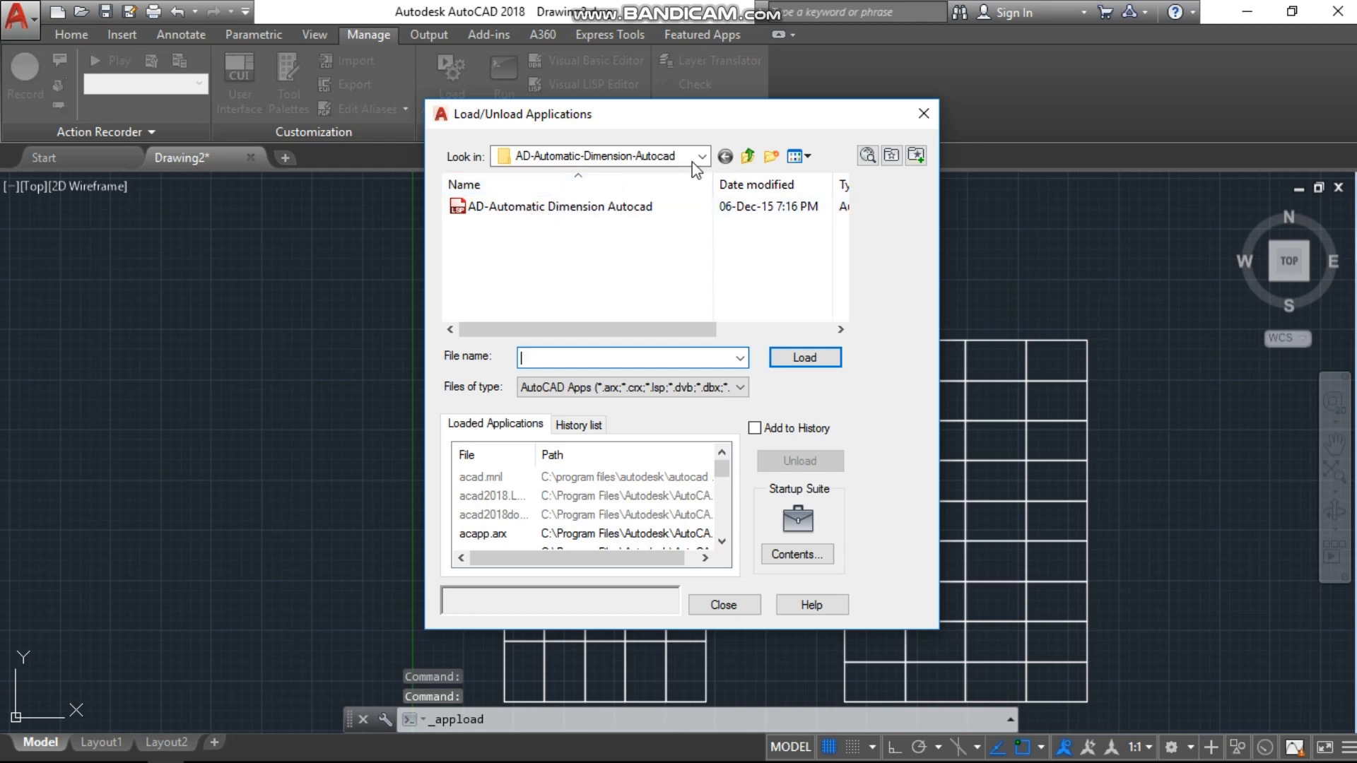
pyautogui.click(748, 155)
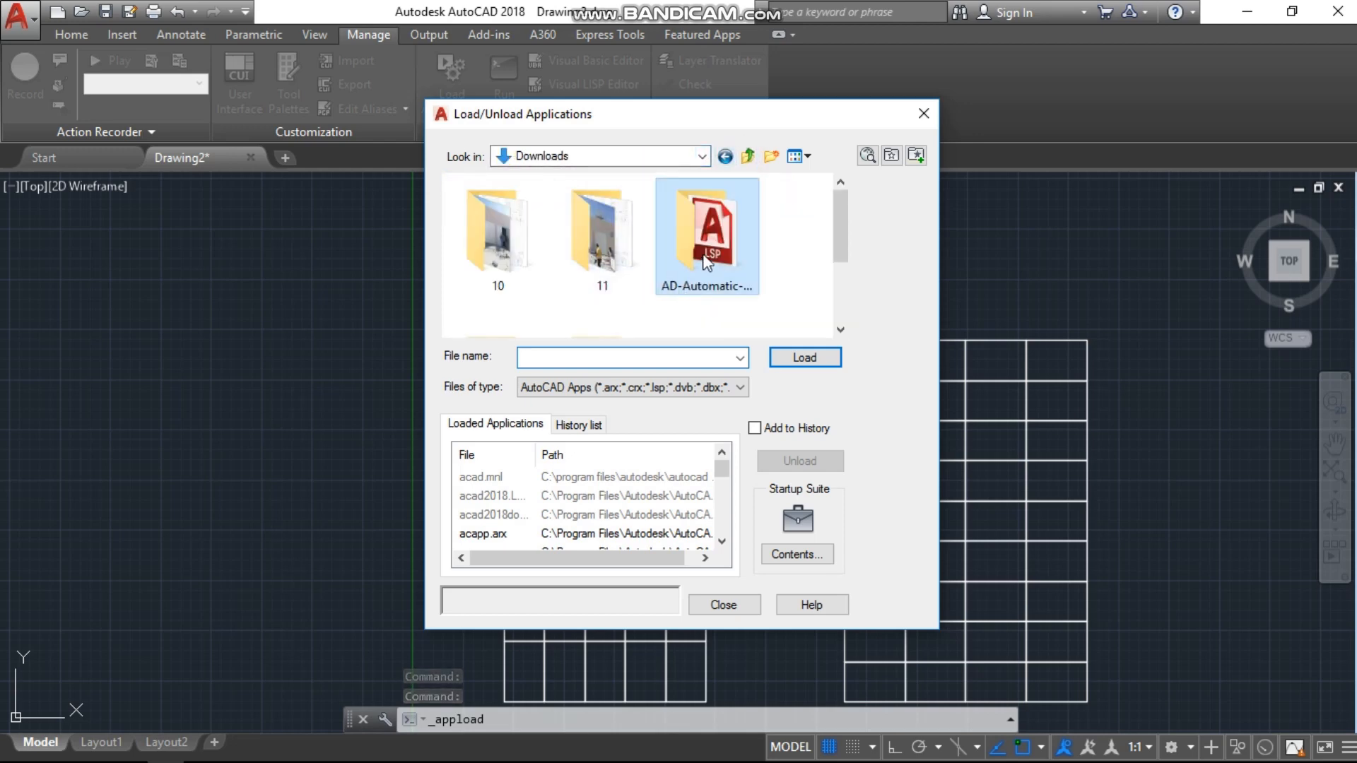
pyautogui.doubleClick(667, 254)
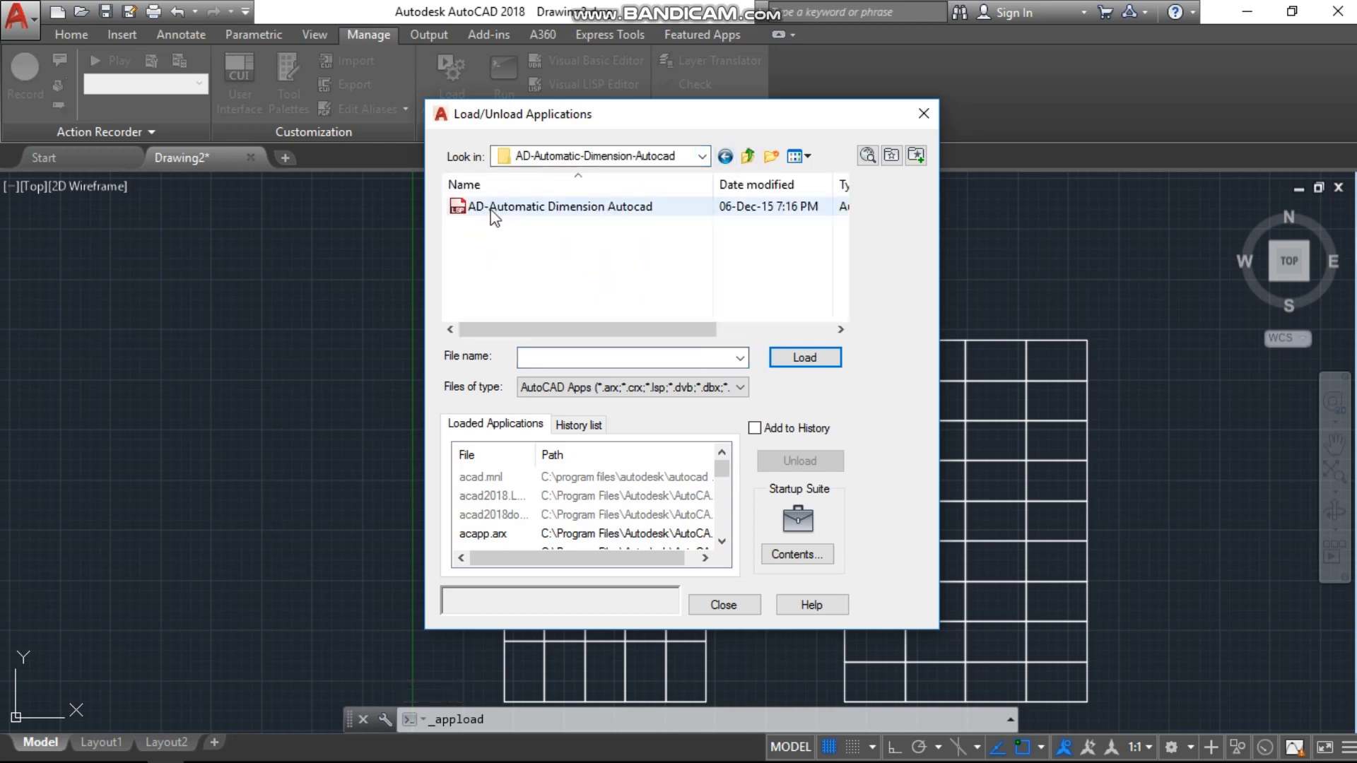
pyautogui.click(597, 211)
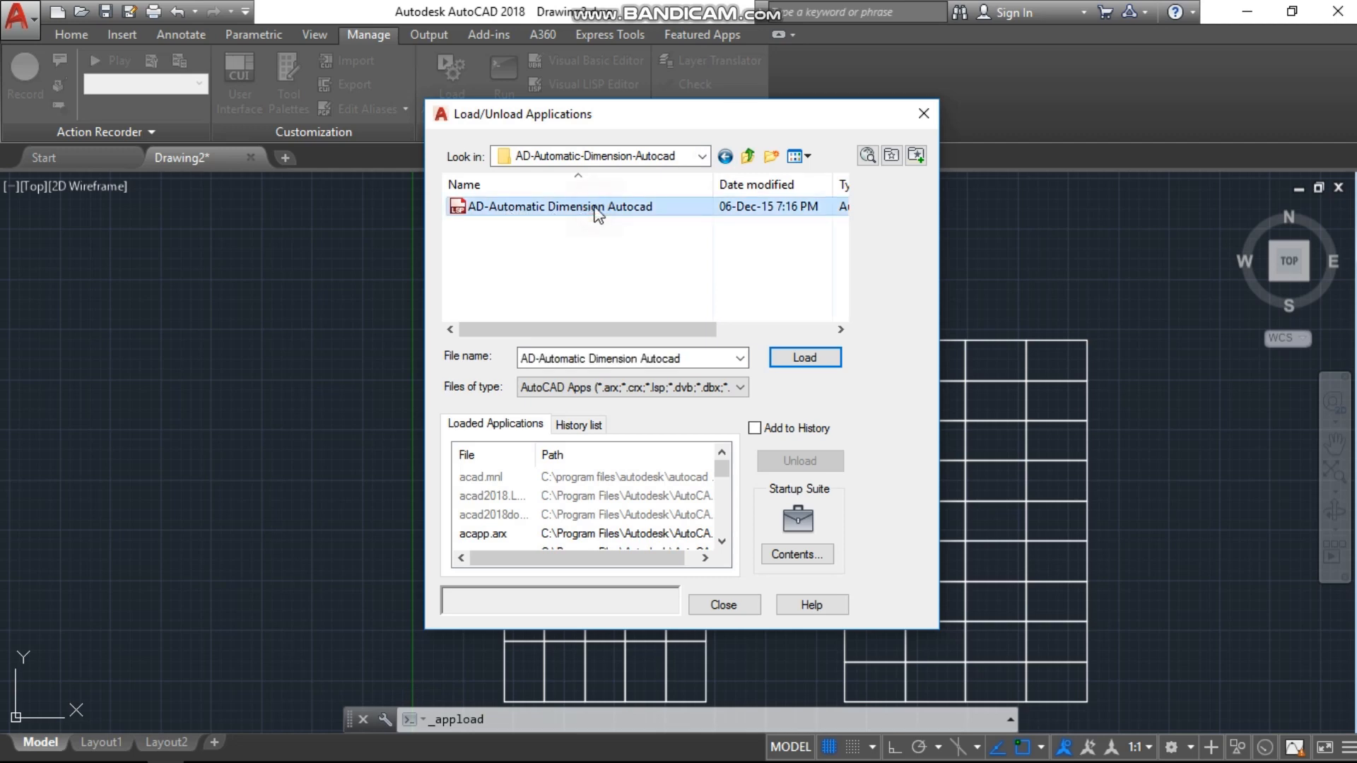
pyautogui.click(803, 358)
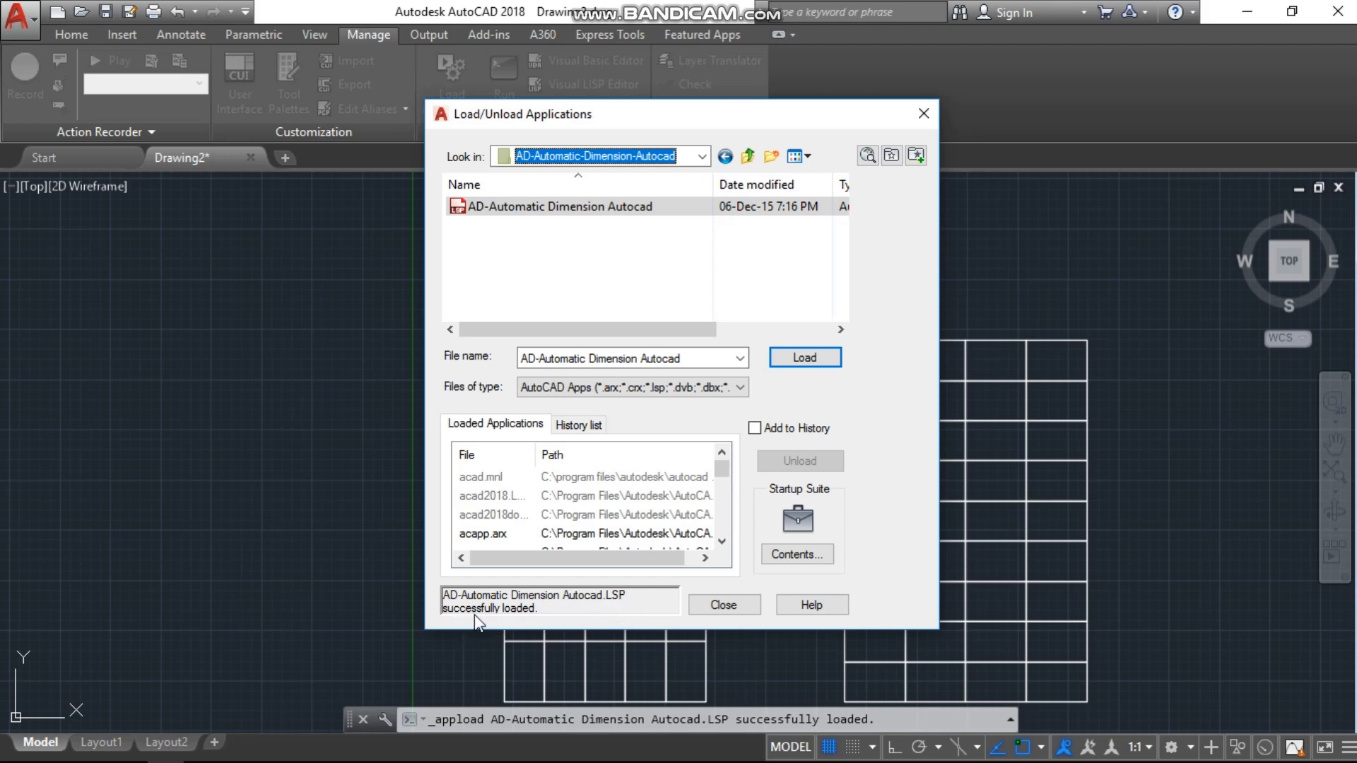
pyautogui.click(721, 606)
pyautogui.press('Escape')
pyautogui.press('Escape')
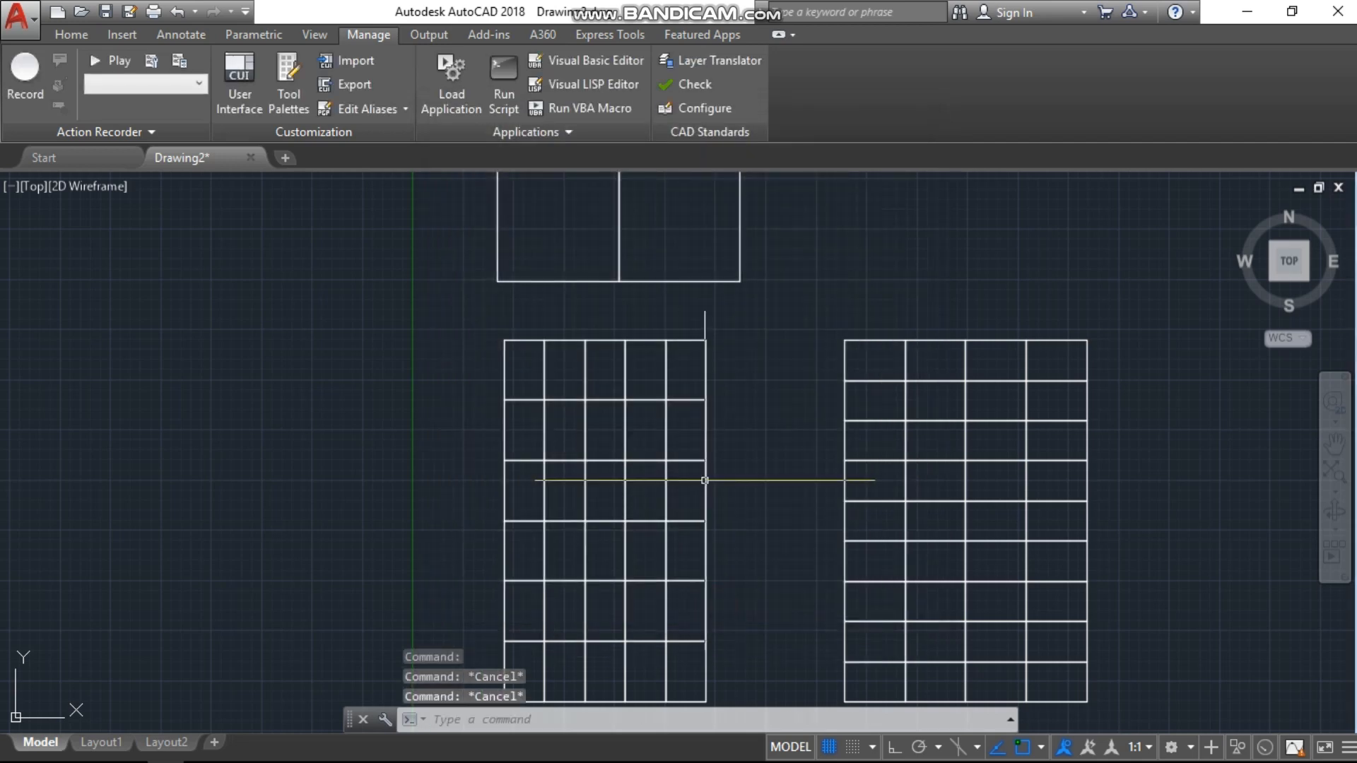
# Step: Start the AD command and accept its options with linear dimensions above the line and arc dimensions inside the arc
pyautogui.write('A')
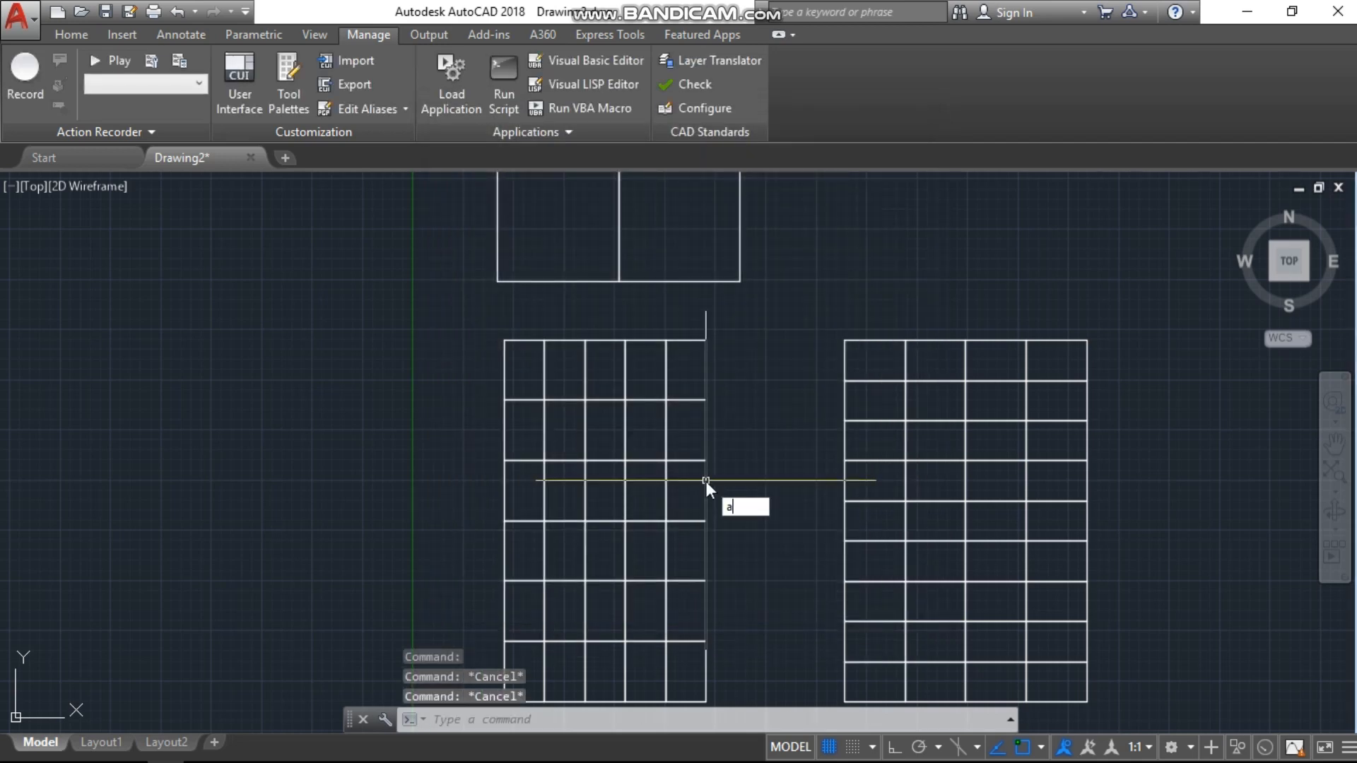
pyautogui.write('D')
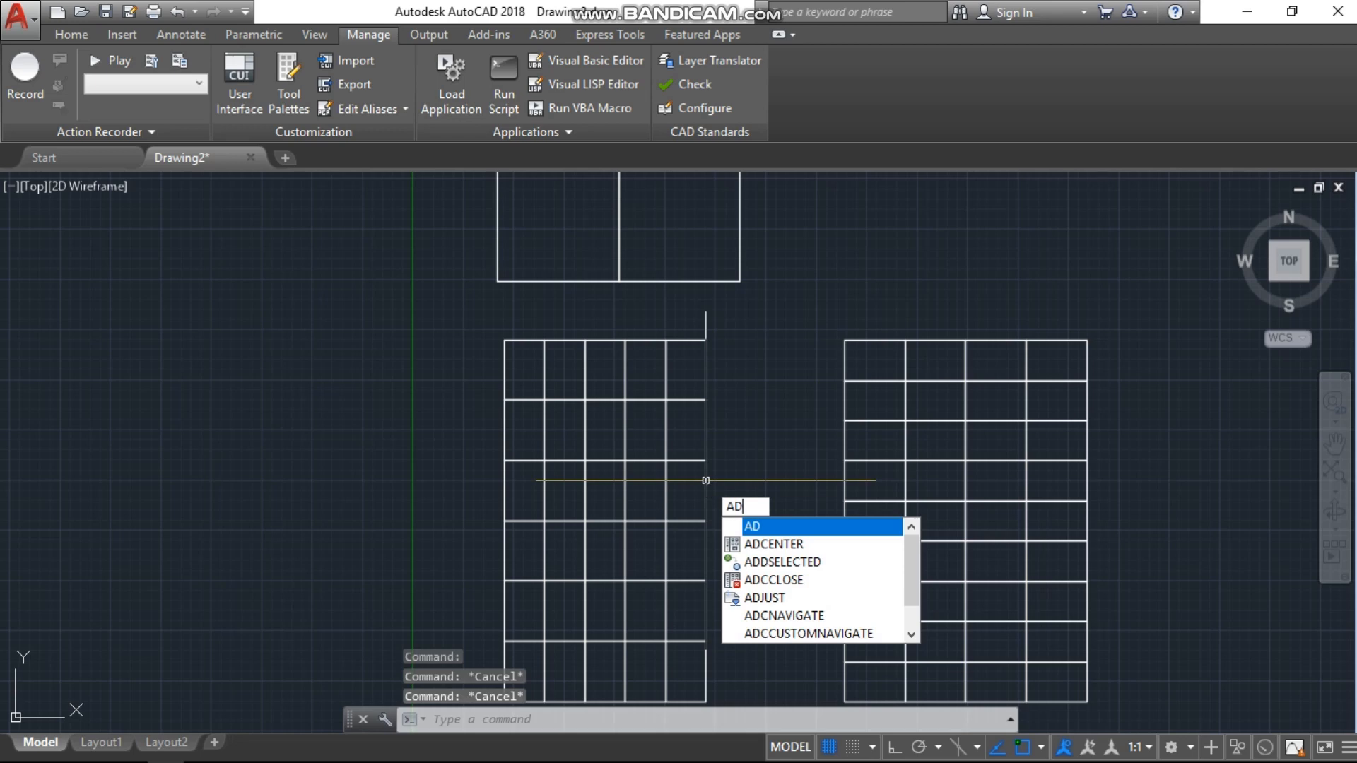
pyautogui.press('Return')
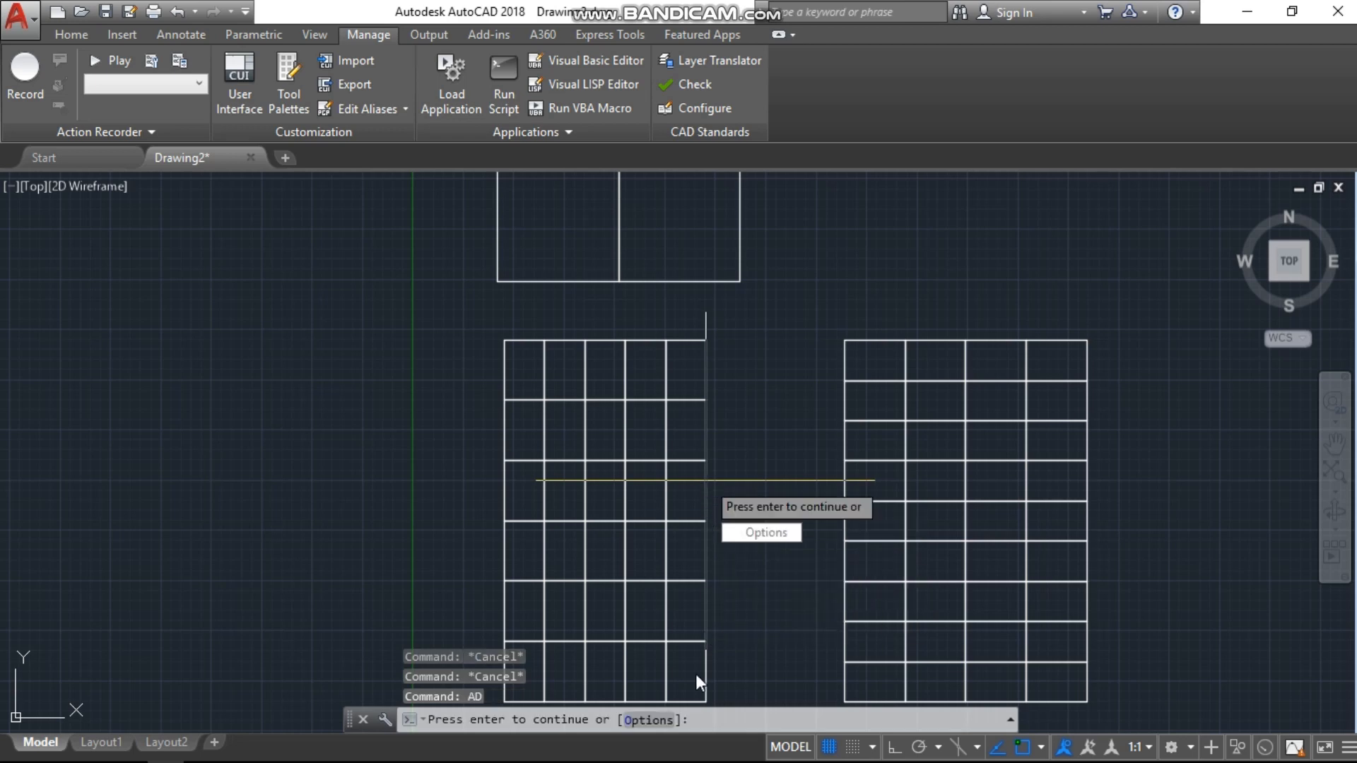
pyautogui.click(655, 721)
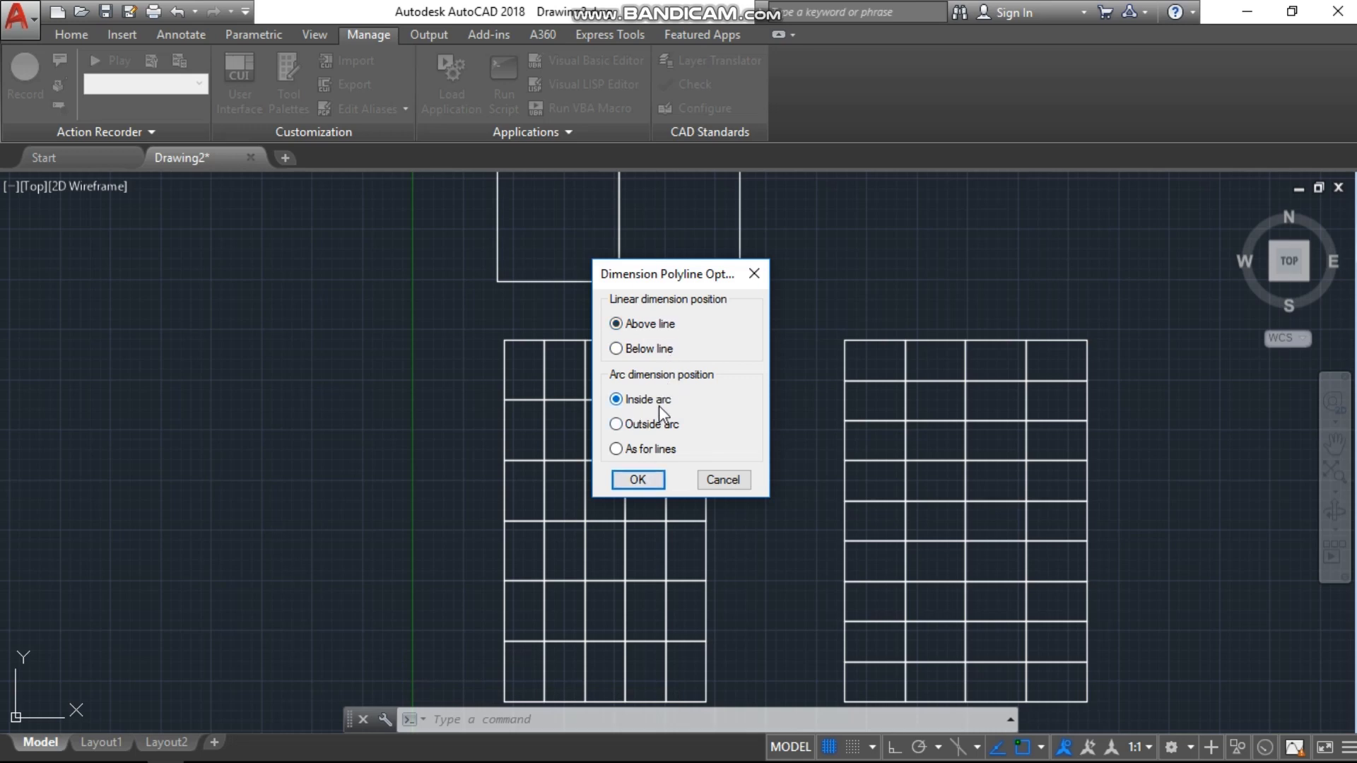
pyautogui.click(658, 474)
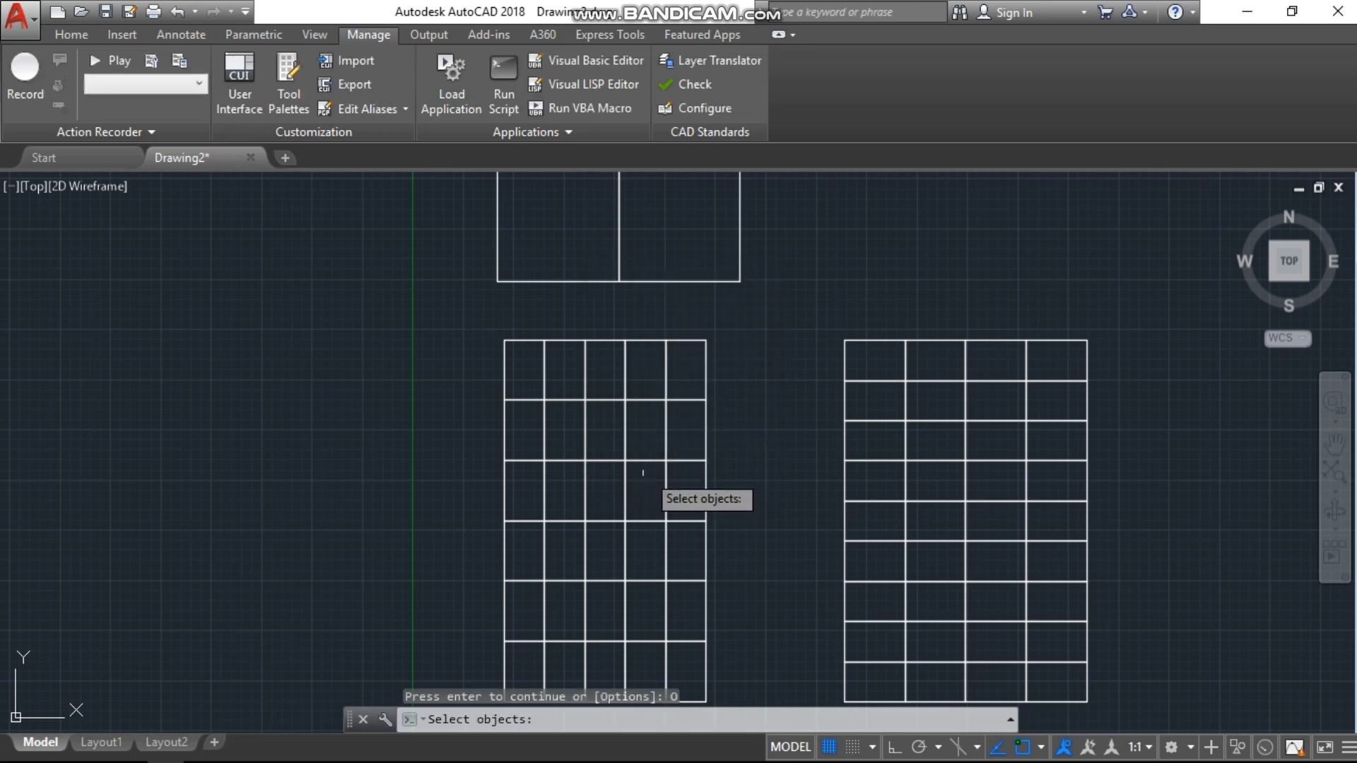
# Step: Apply the automatic dimensions to all lines of the two-cell figure and both grids
pyautogui.click(888, 327)
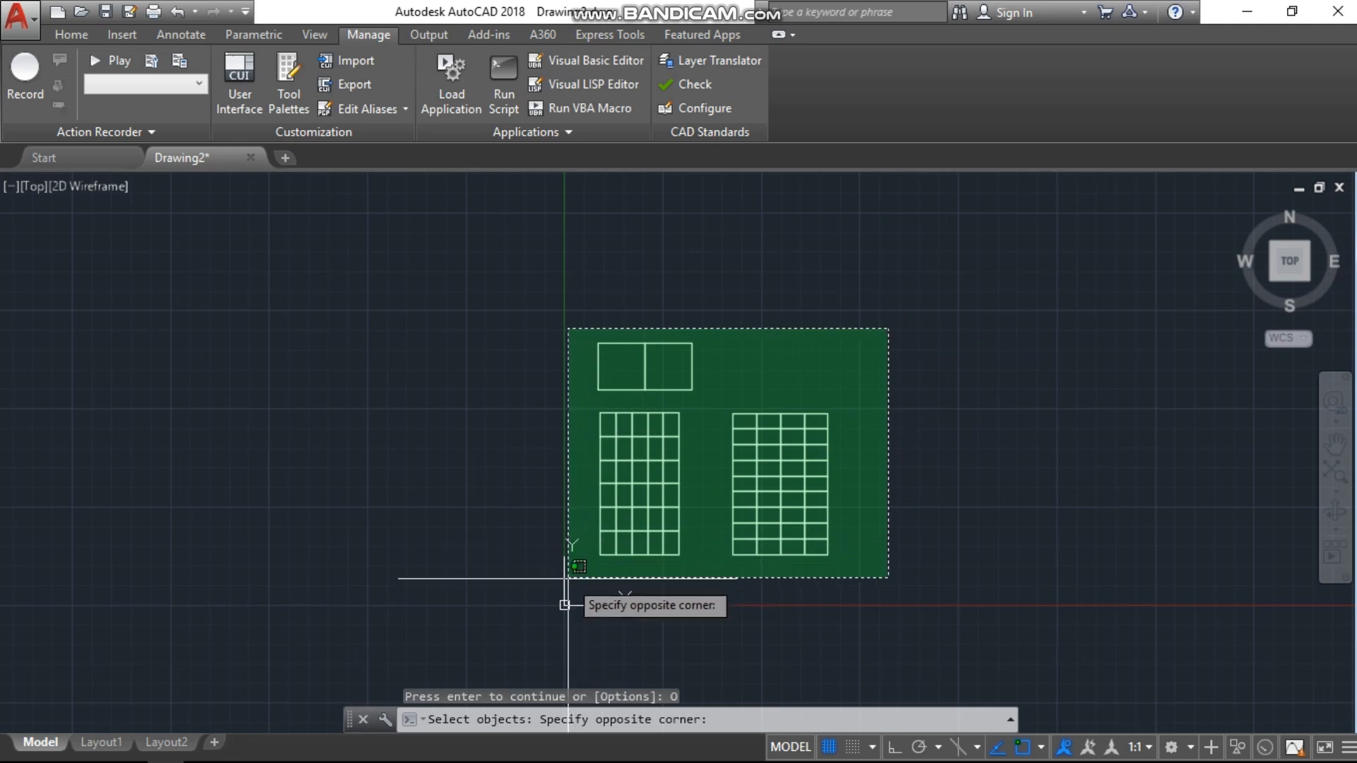
pyautogui.click(567, 584)
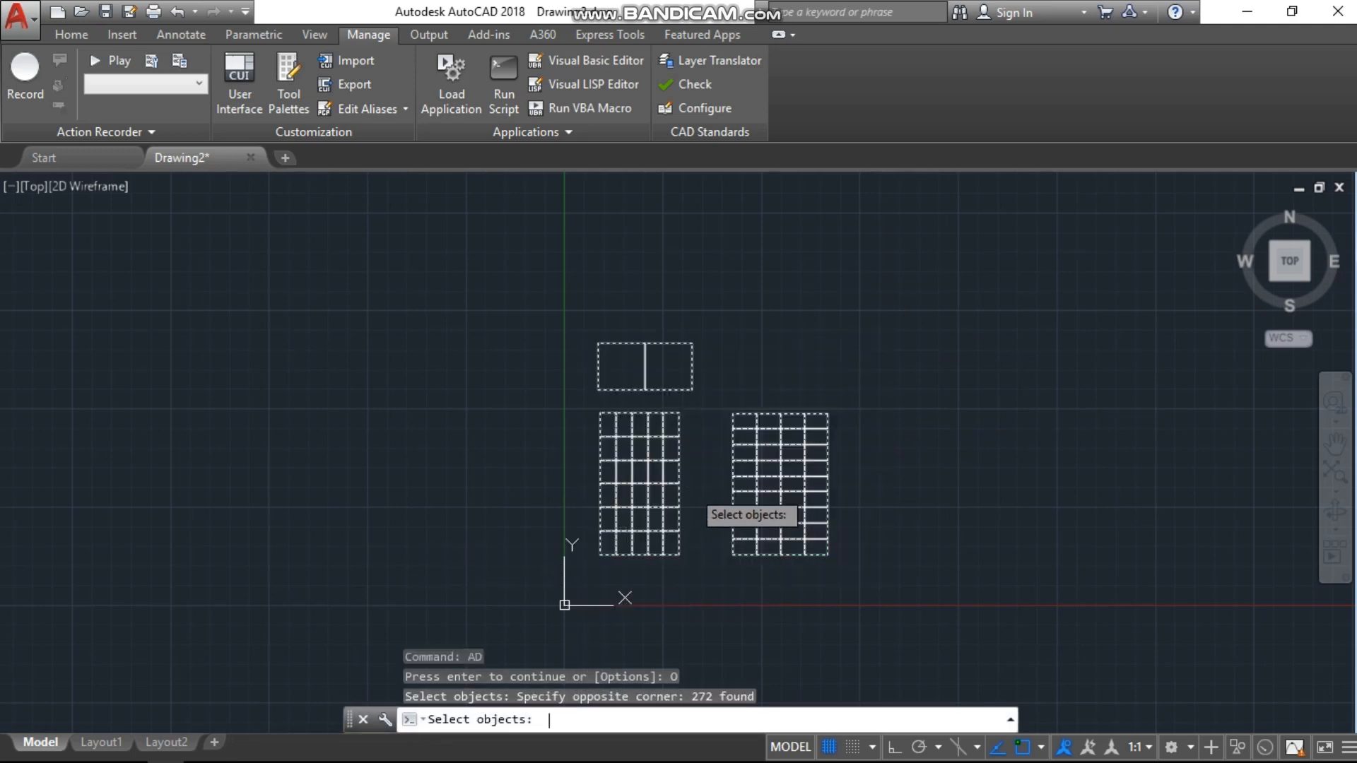
pyautogui.press('Return')
# Step: Examine the size and readability of the new dimension texts and arrows along the grid's upper edge
pyautogui.scroll(5, 667, 421)
pyautogui.scroll(4, 551, 491)
pyautogui.scroll(-4, 628, 470)
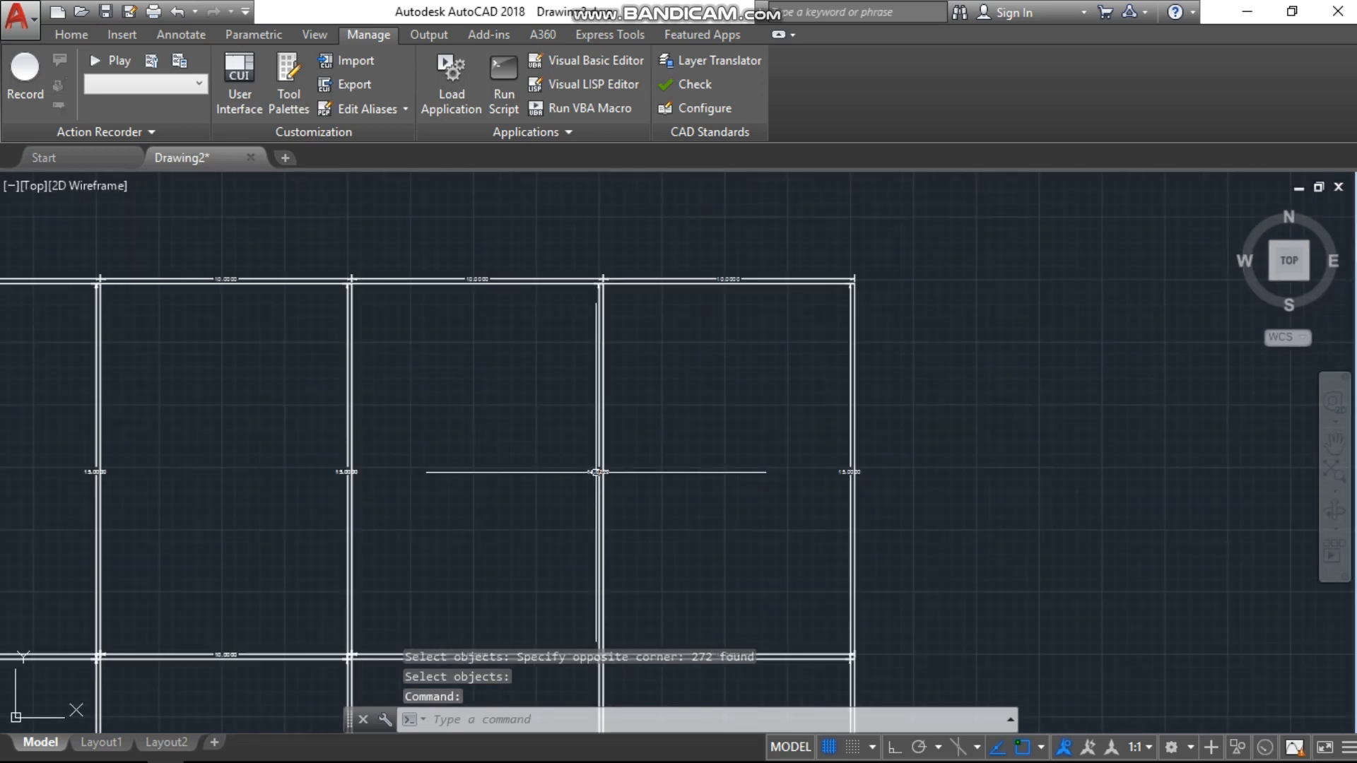
pyautogui.scroll(5, 546, 339)
pyautogui.scroll(-3, 549, 503)
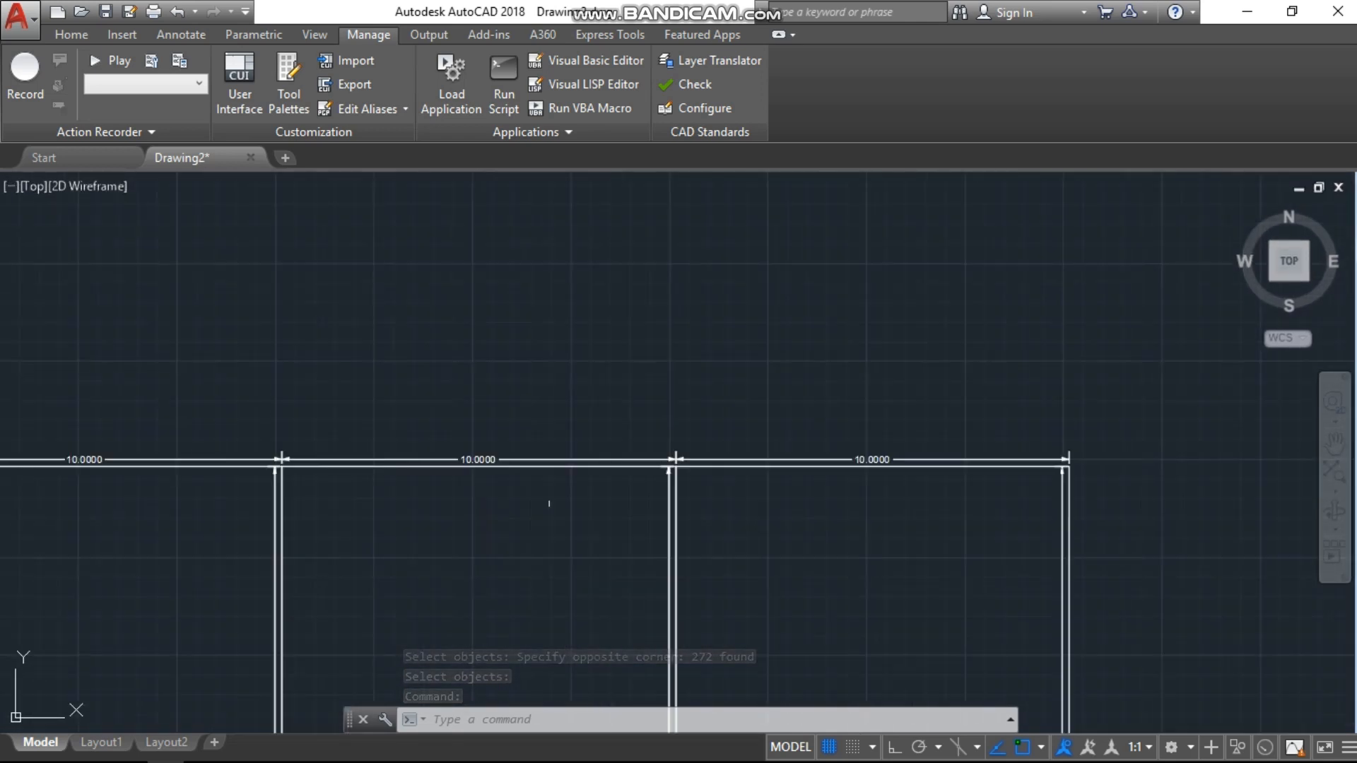
pyautogui.press('Escape')
pyautogui.scroll(-4, 594, 485)
pyautogui.scroll(3, 579, 424)
# Step: Modify the Standard dimension style, setting its arrow size to 1
pyautogui.write('d')
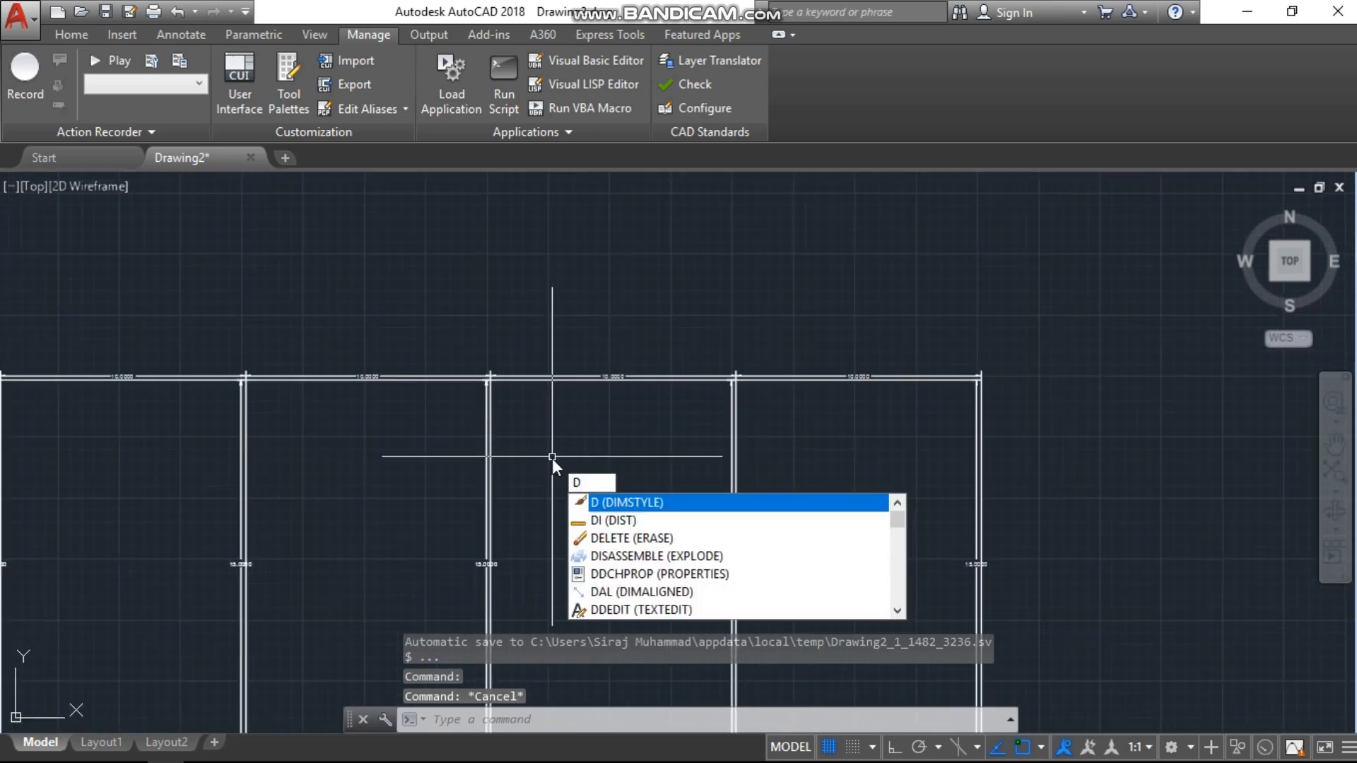
pyautogui.click(625, 504)
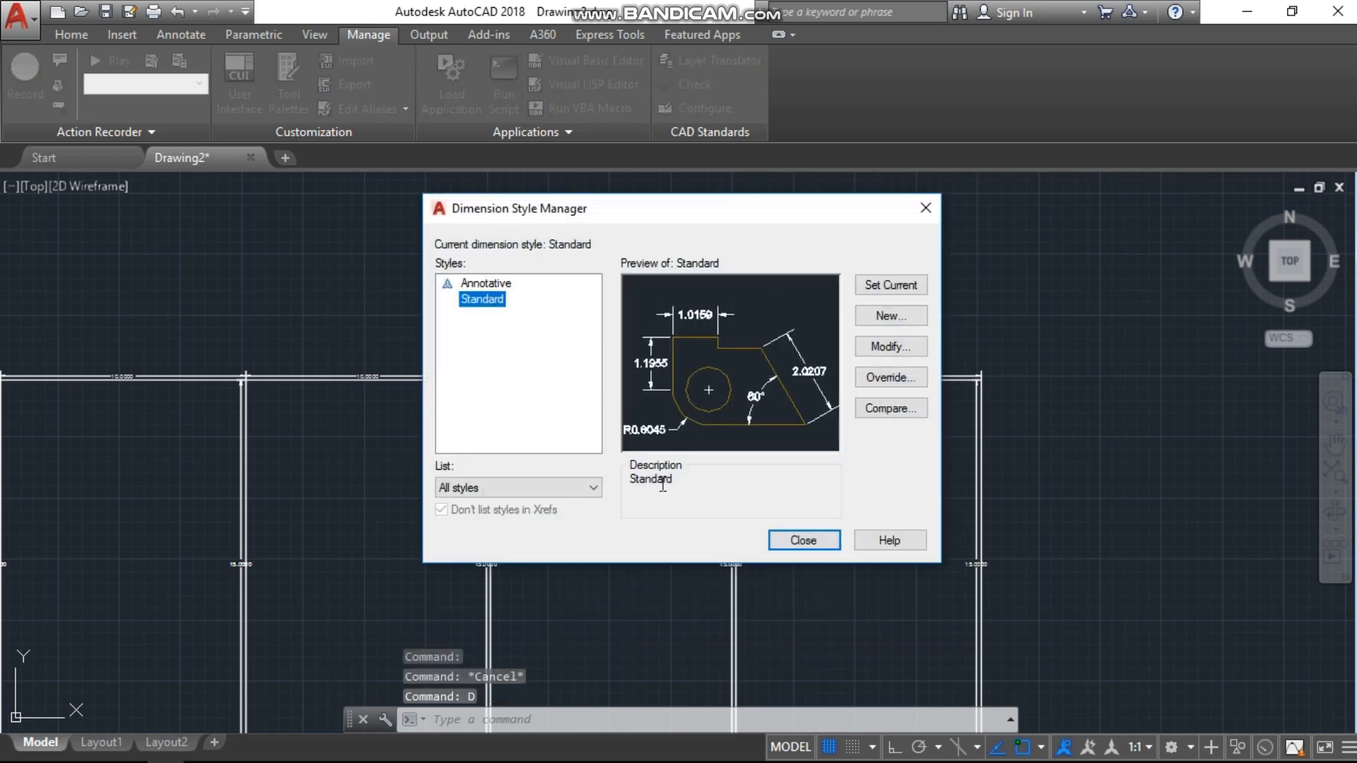
pyautogui.click(889, 350)
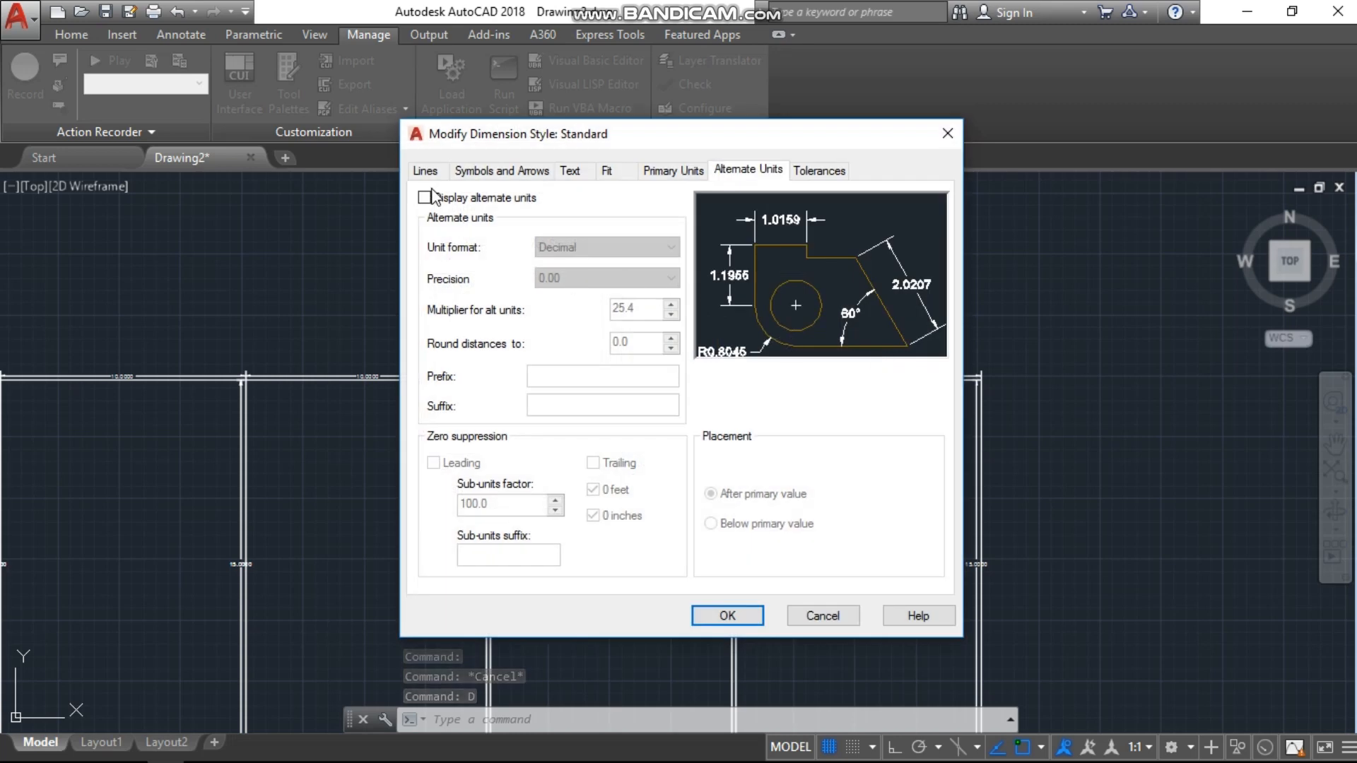
pyautogui.click(427, 171)
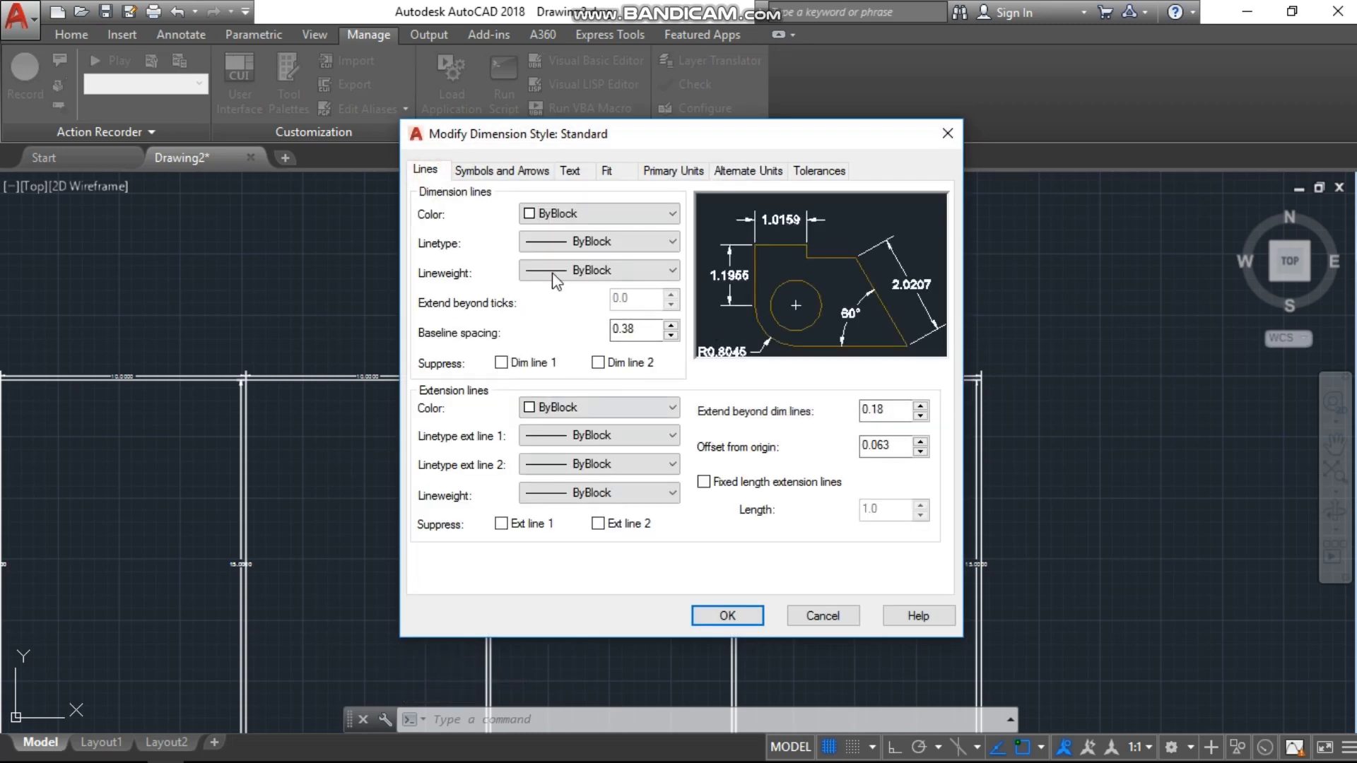
pyautogui.click(490, 173)
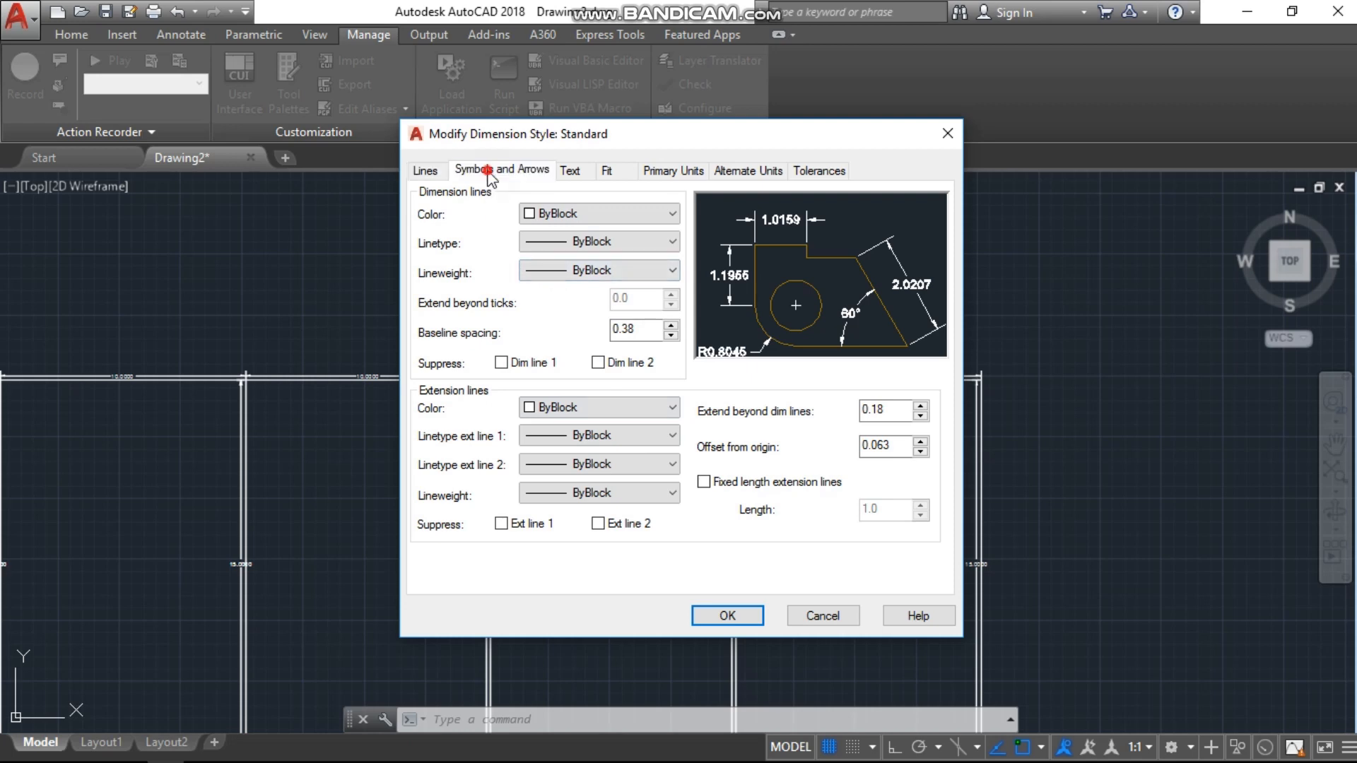
pyautogui.moveTo(478, 369); pyautogui.dragTo(419, 382)
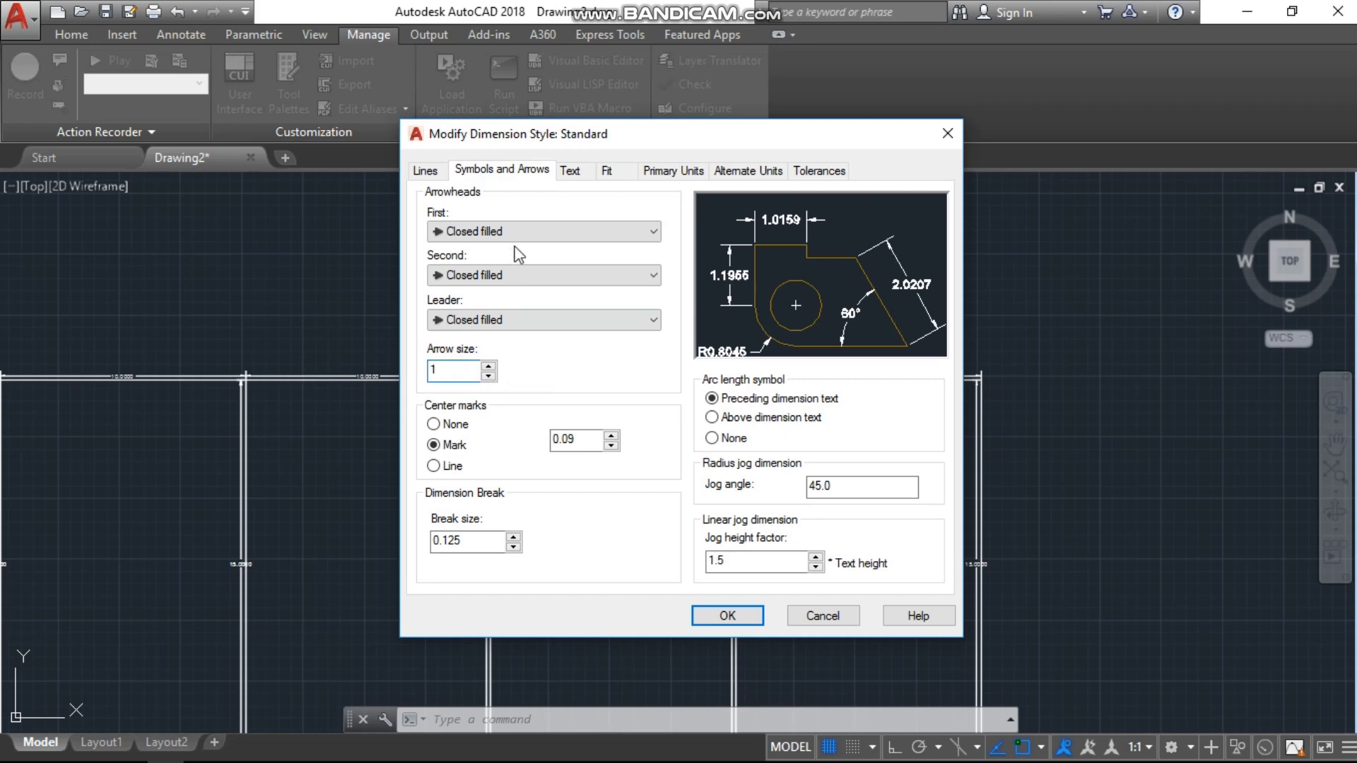
# Step: Enter a new text height for the Standard dimension style and open its Fit settings
pyautogui.click(574, 176)
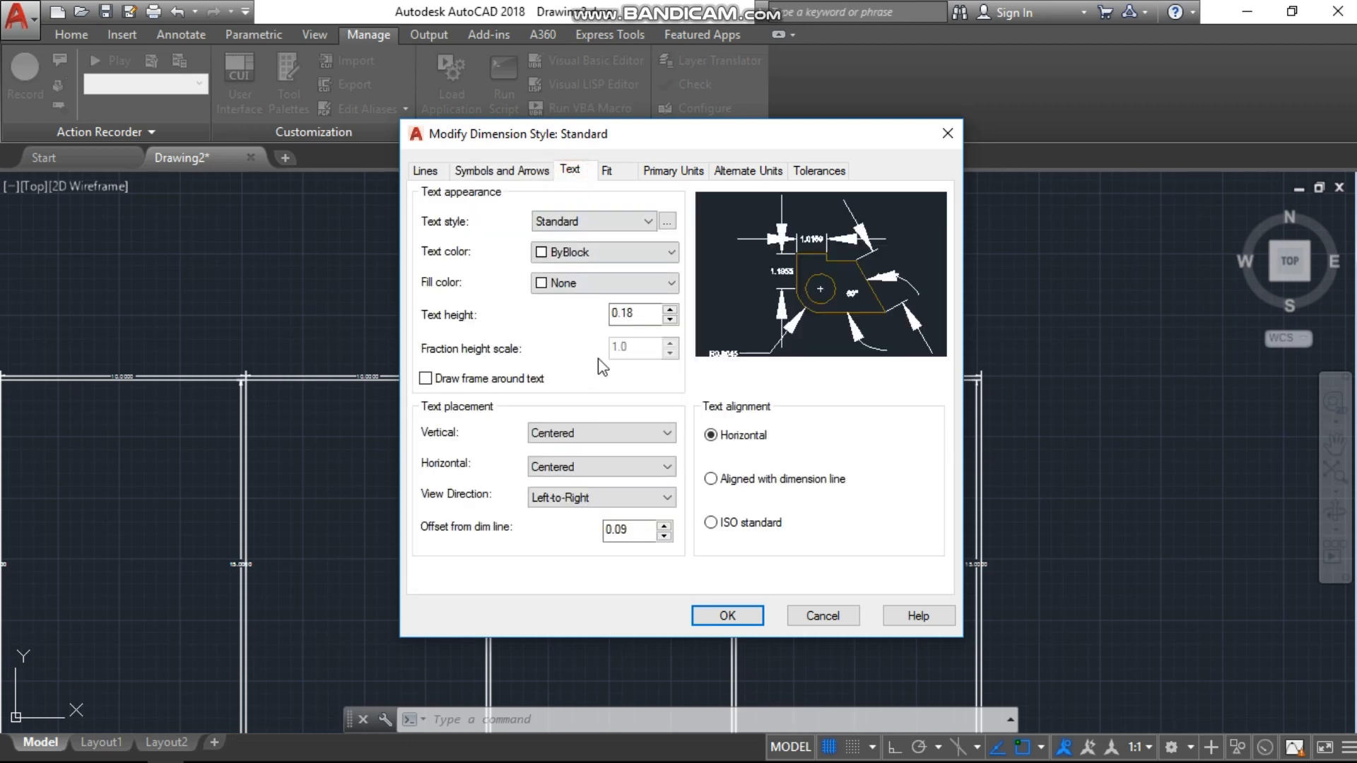
pyautogui.moveTo(637, 313); pyautogui.dragTo(591, 319)
pyautogui.click(619, 176)
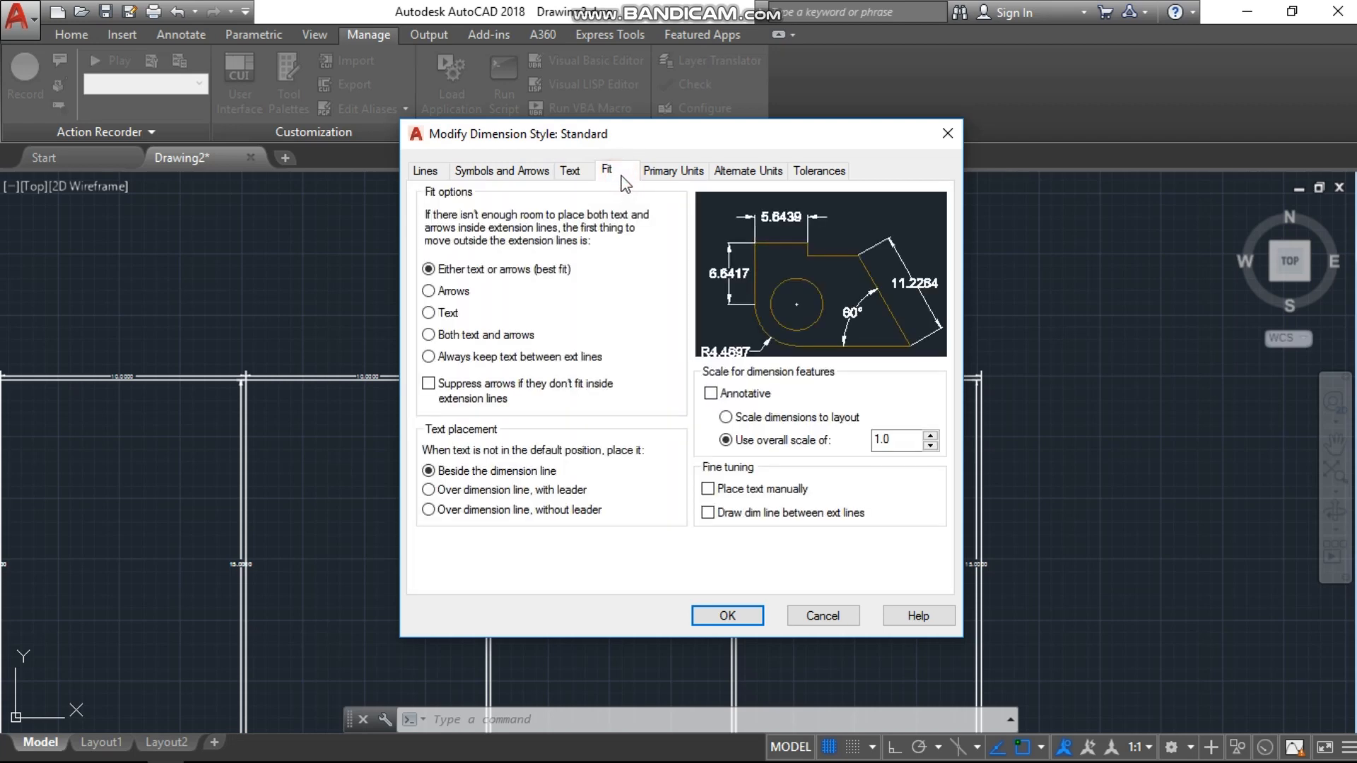
# Step: Set the Standard style's linear dimension precision to 0.0, make the style current and close the Dimension Style Manager
pyautogui.click(660, 177)
pyautogui.click(597, 241)
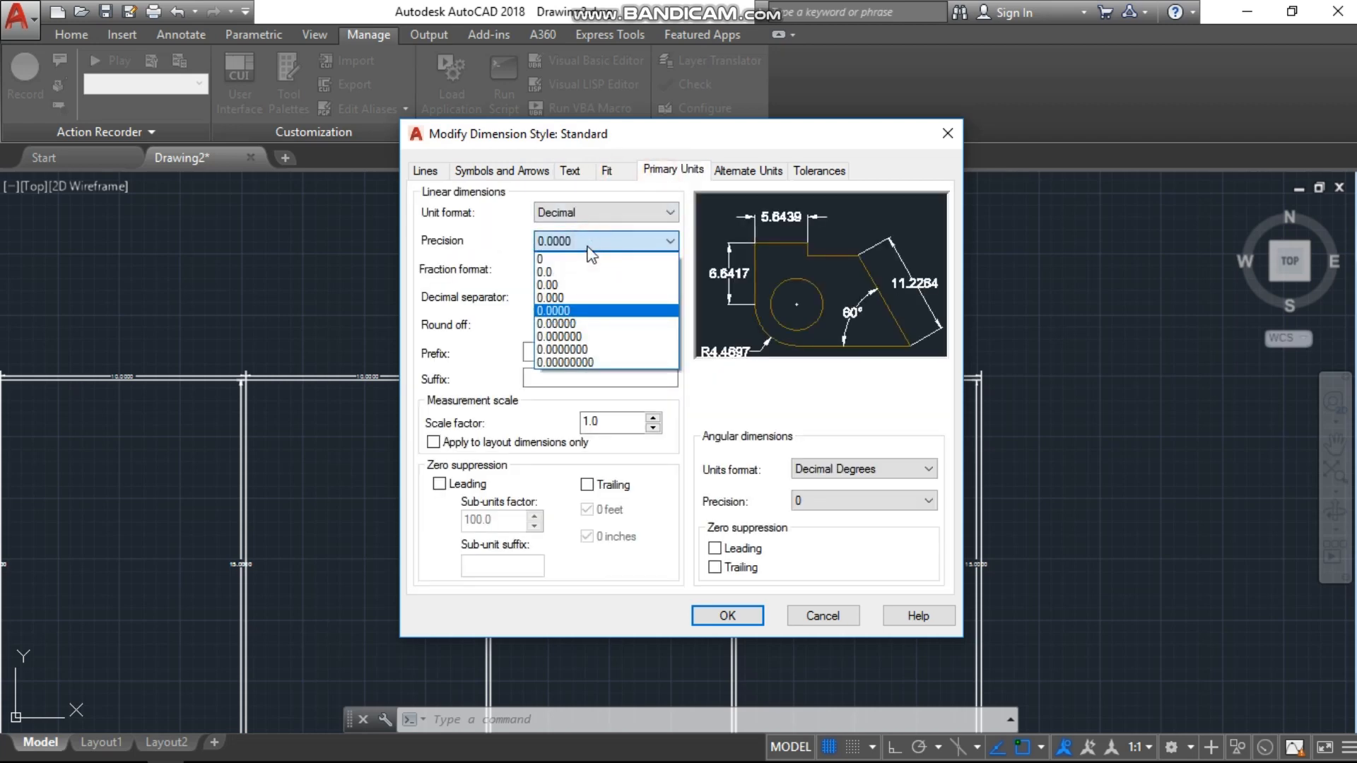
pyautogui.click(577, 273)
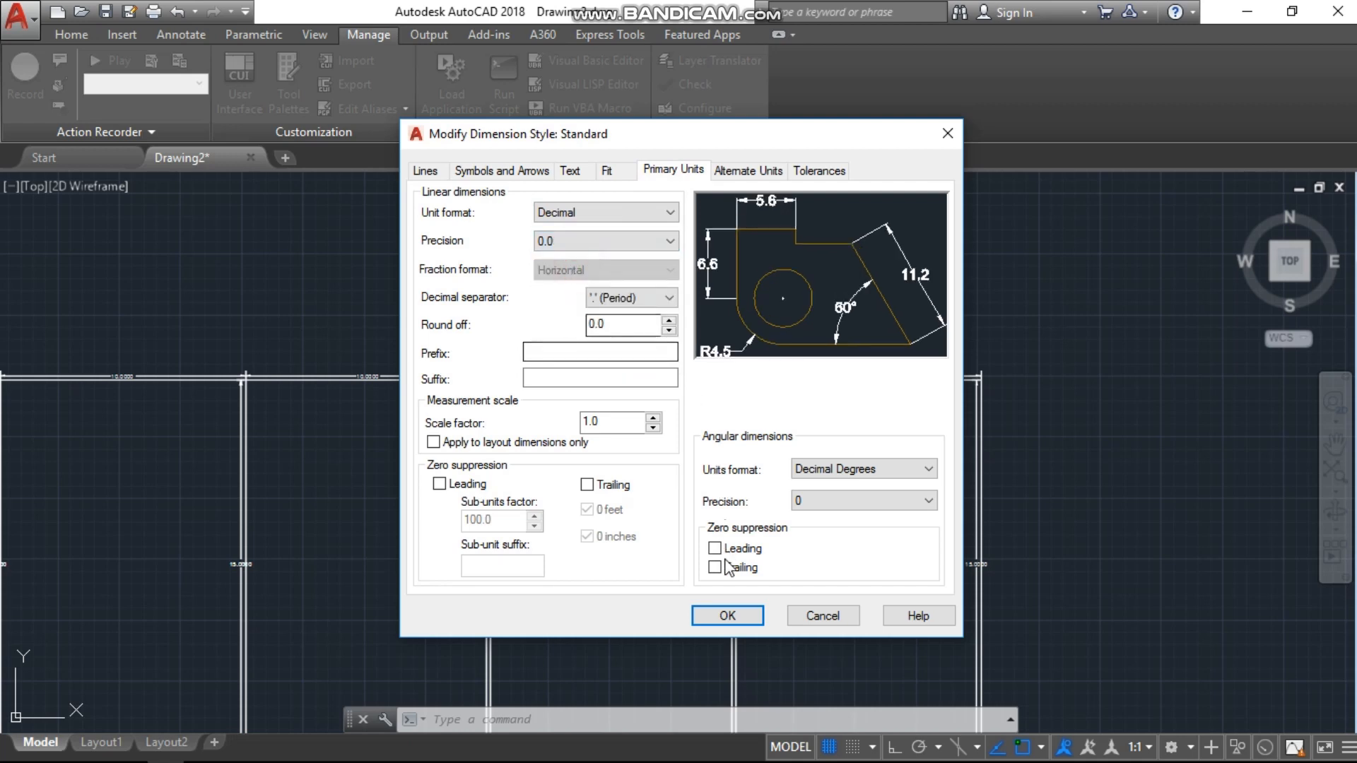
pyautogui.click(724, 615)
pyautogui.click(896, 290)
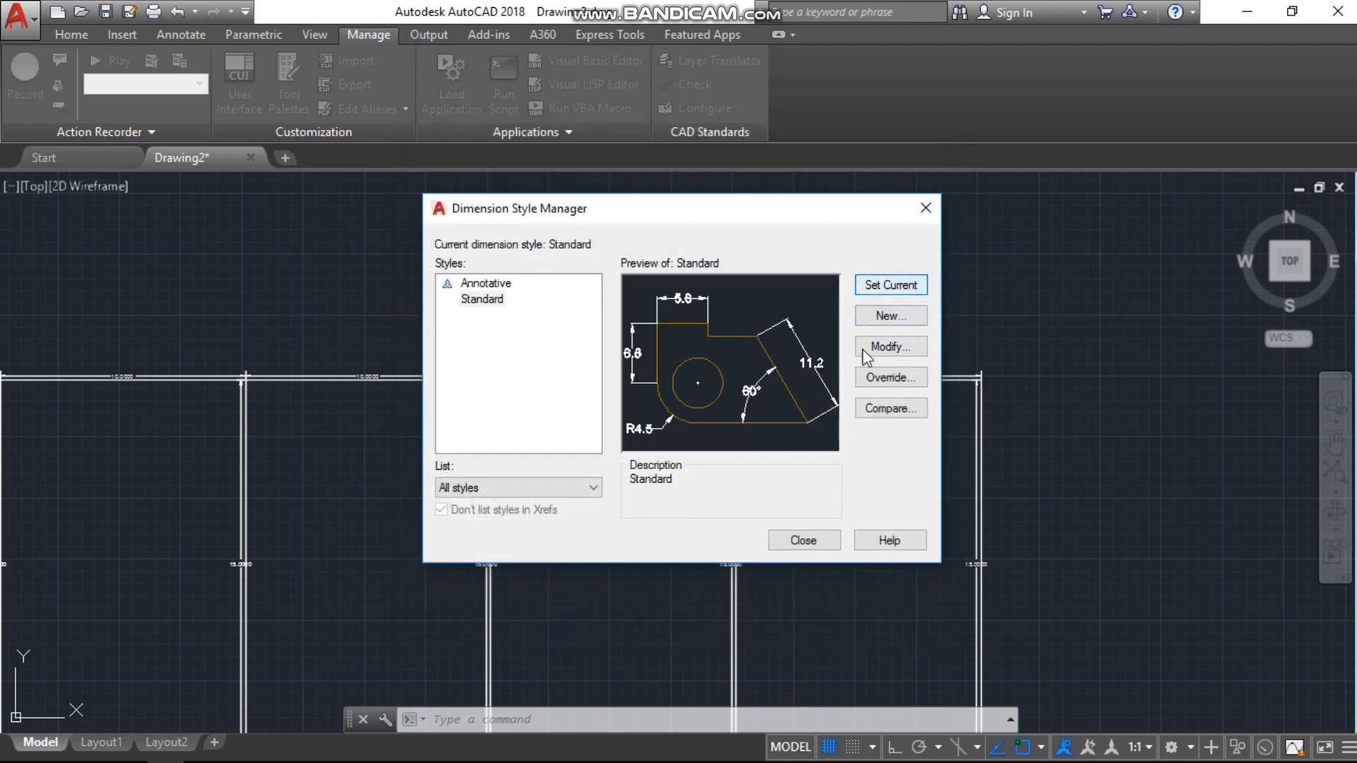
pyautogui.click(810, 544)
# Step: Examine the restyled texts, arrows and dimension lines overlapping the grid lines, selecting one horizontal dimension to inspect it
pyautogui.moveTo(611, 428)
pyautogui.mouseDown(button='middle')
pyautogui.moveTo(784, 375)
pyautogui.moveTo(808, 354)
pyautogui.mouseUp(button='middle')
pyautogui.moveTo(539, 460); pyautogui.dragTo(581, 396, button='middle')
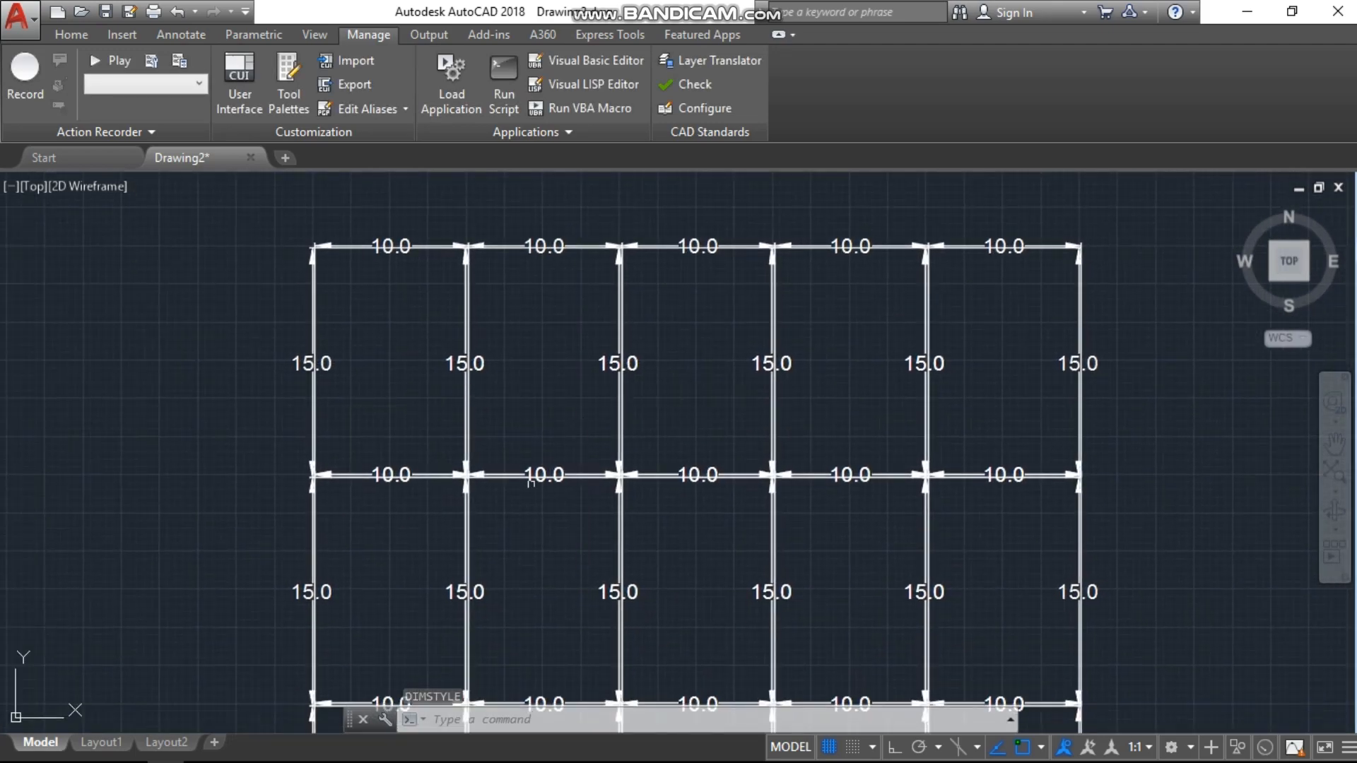
pyautogui.moveTo(401, 409); pyautogui.dragTo(439, 354, button='middle')
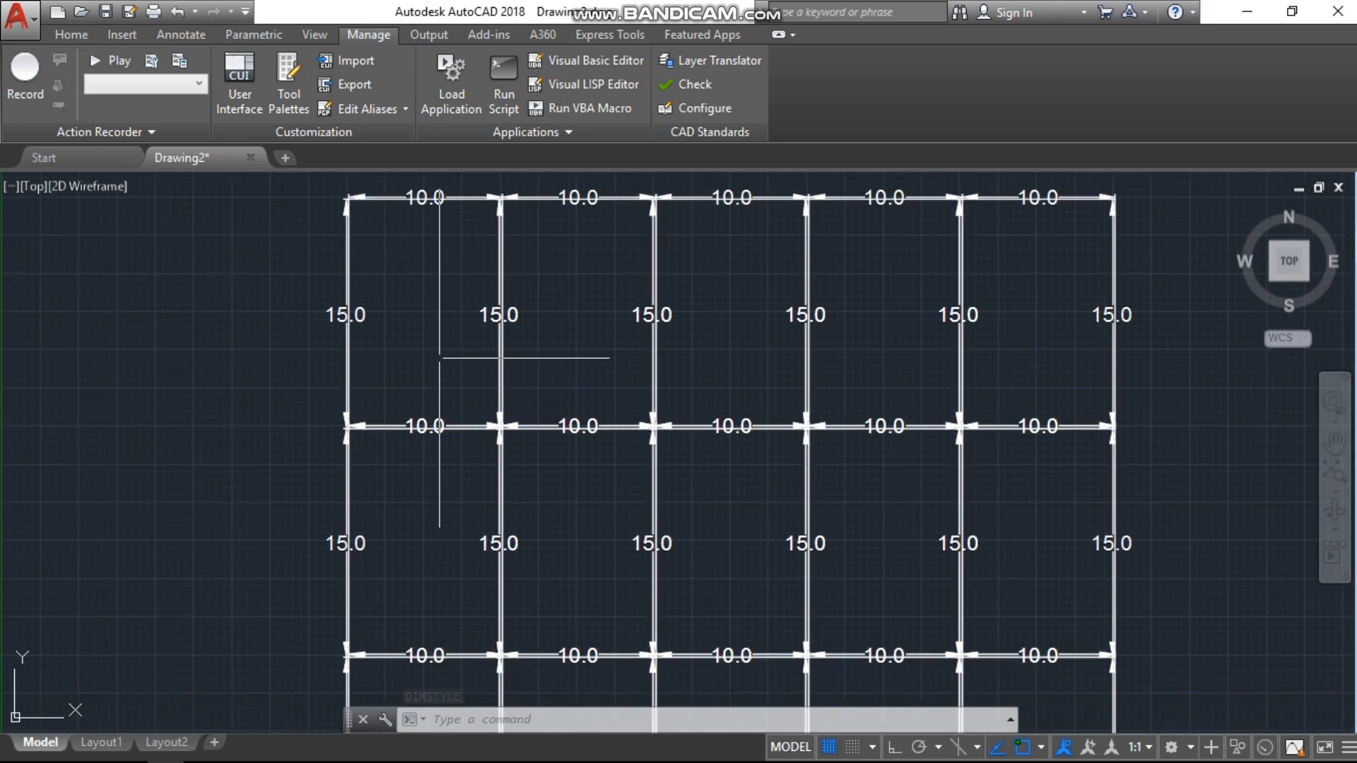
pyautogui.scroll(5, 385, 422)
pyautogui.click(318, 387)
pyautogui.click(297, 407)
pyautogui.scroll(-4, 382, 402)
pyautogui.scroll(-4, 553, 369)
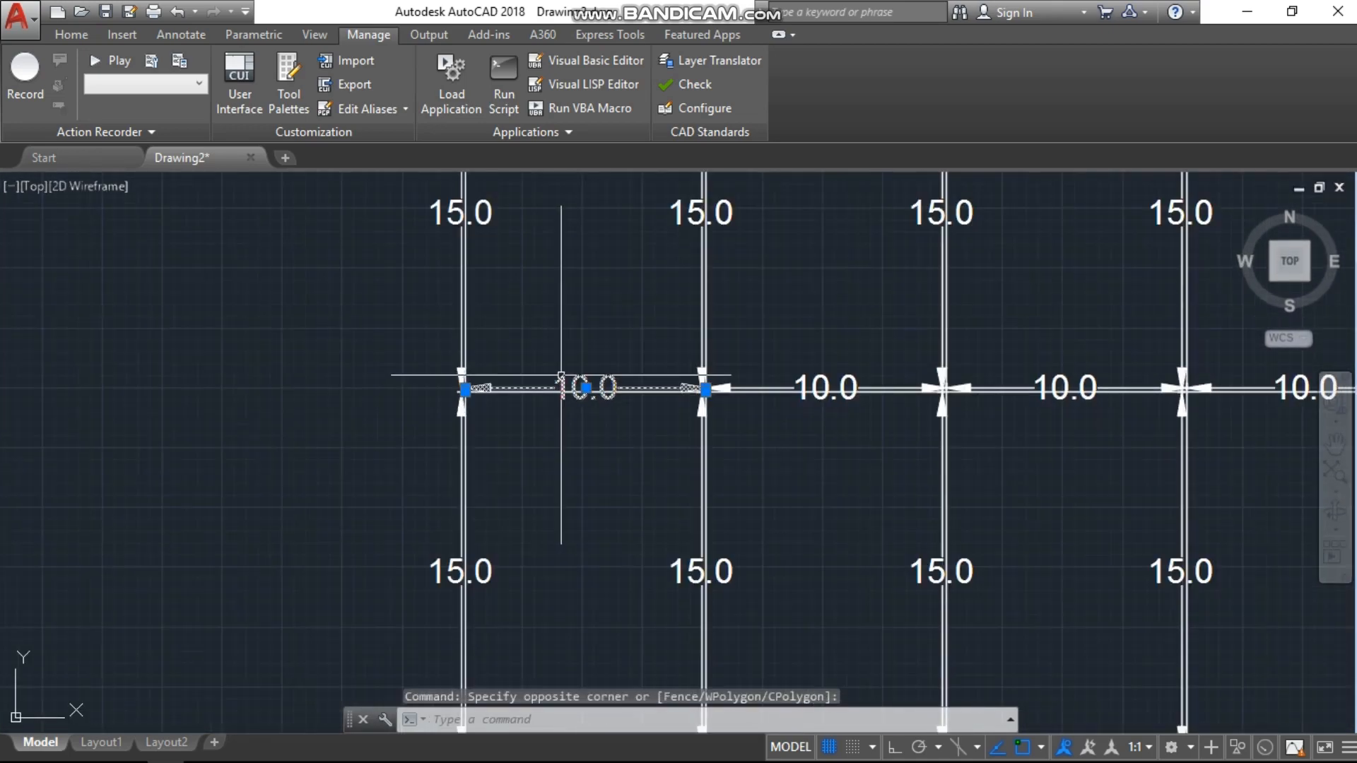
pyautogui.moveTo(585, 226); pyautogui.dragTo(492, 421, button='middle')
pyautogui.press('Escape')
pyautogui.press('Escape')
pyautogui.press('Escape')
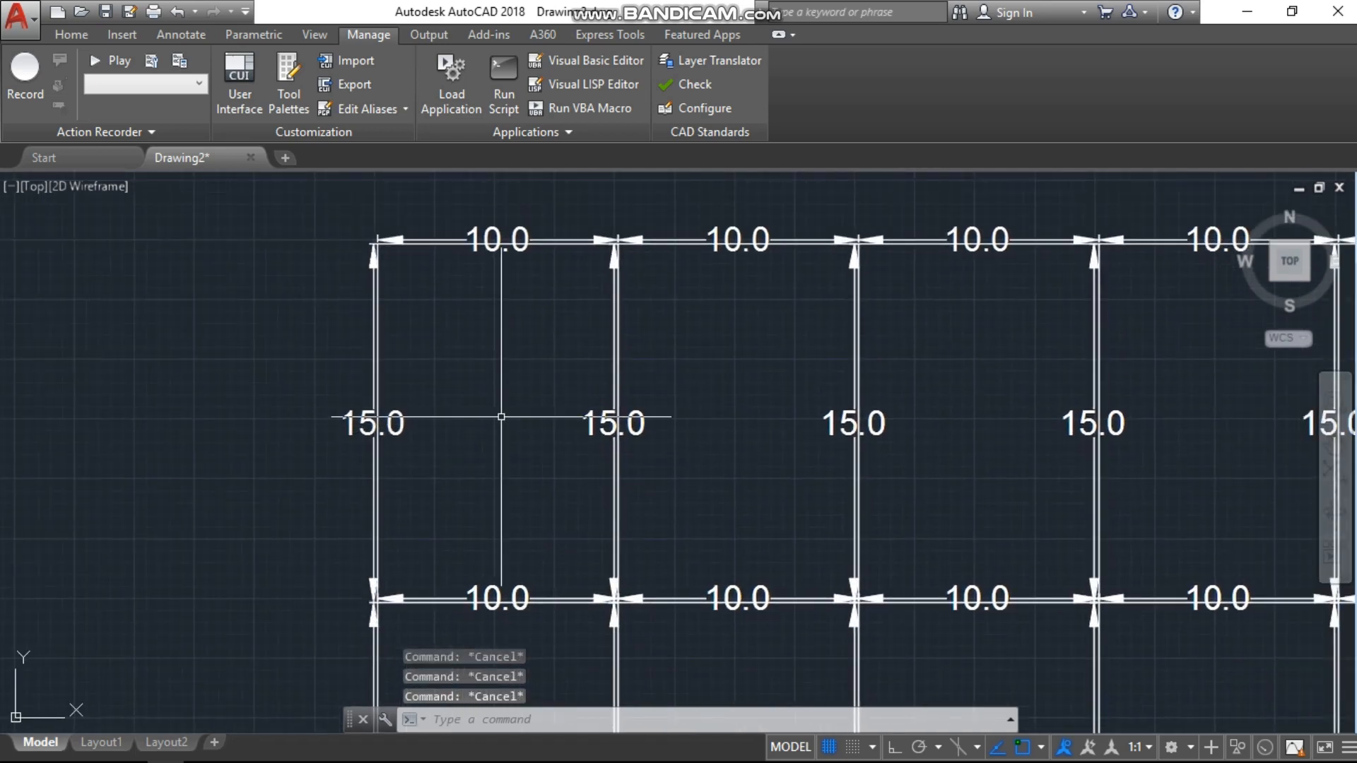
# Step: Modify the Standard dimension style to suppress both dimension lines and both extension lines
pyautogui.write('D')
pyautogui.press('Return')
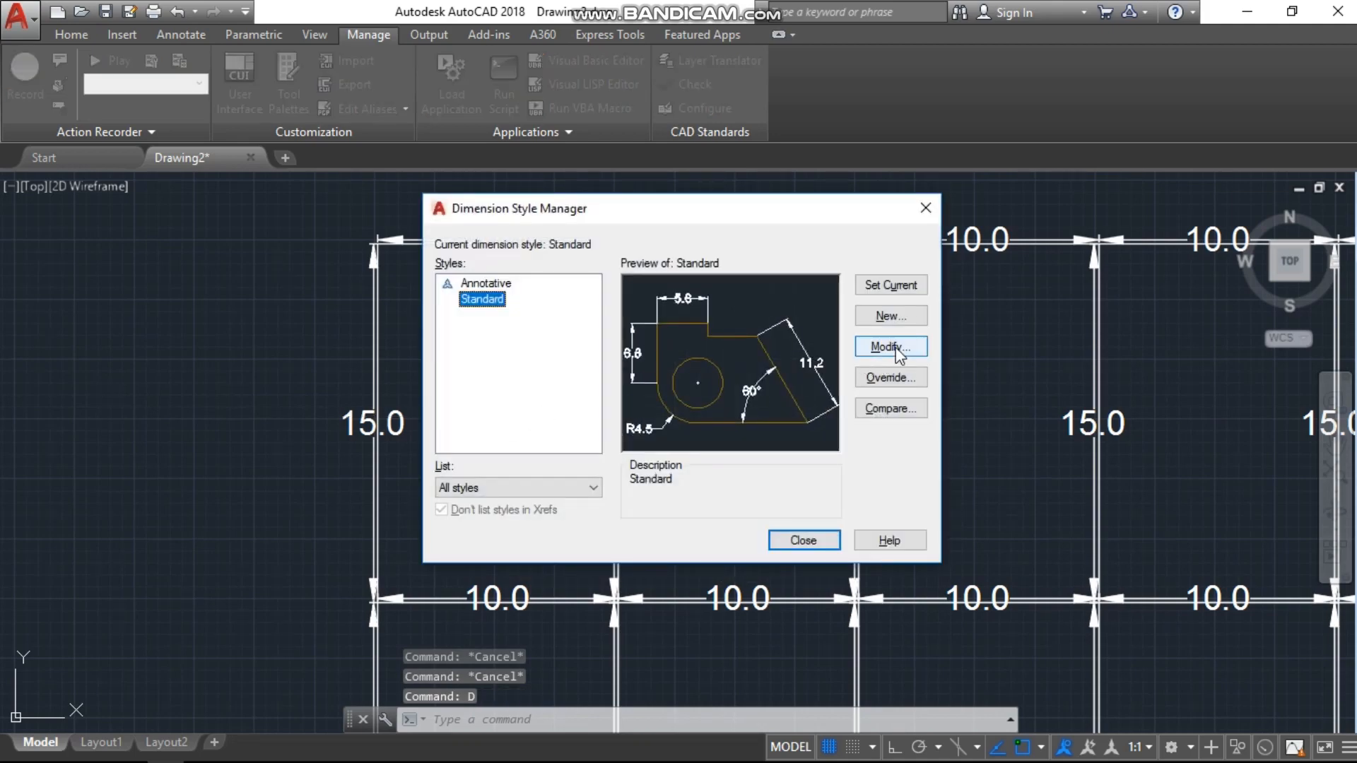
pyautogui.click(895, 346)
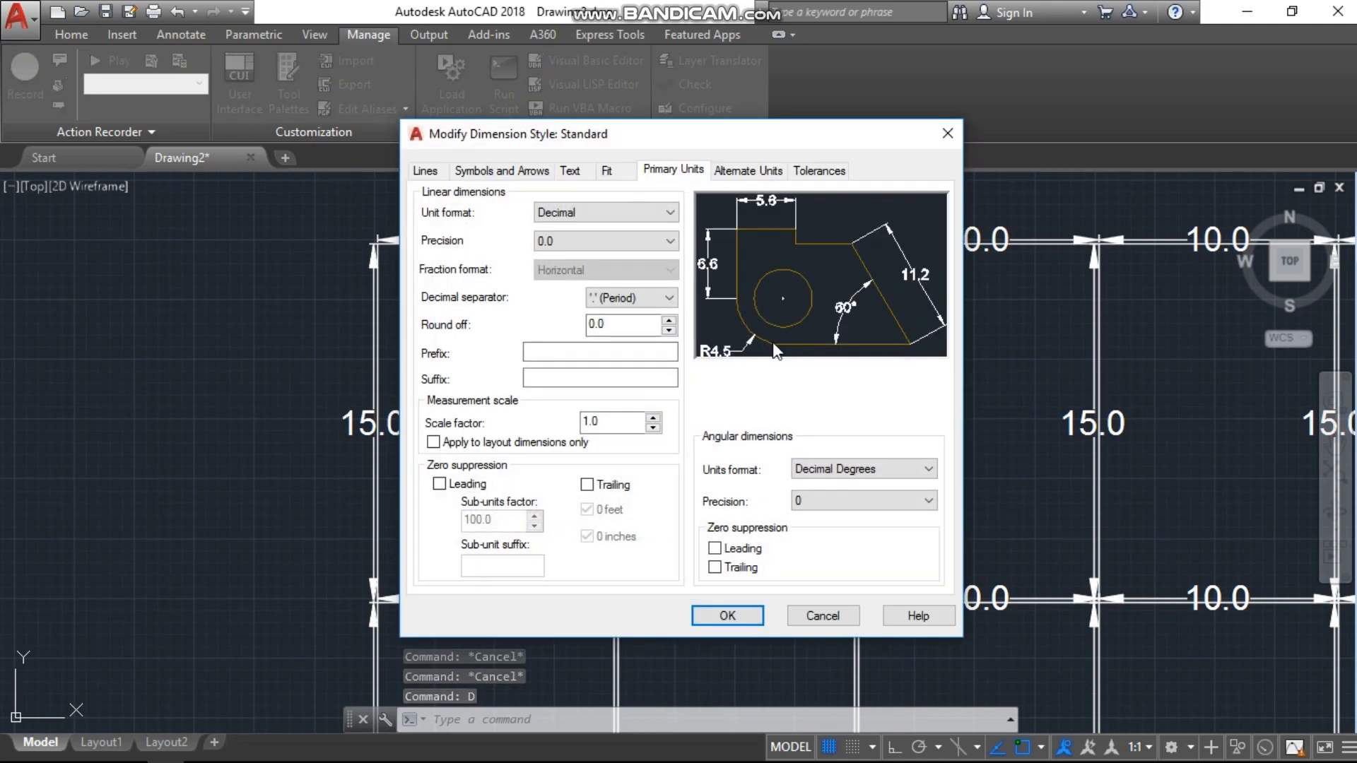
pyautogui.click(426, 170)
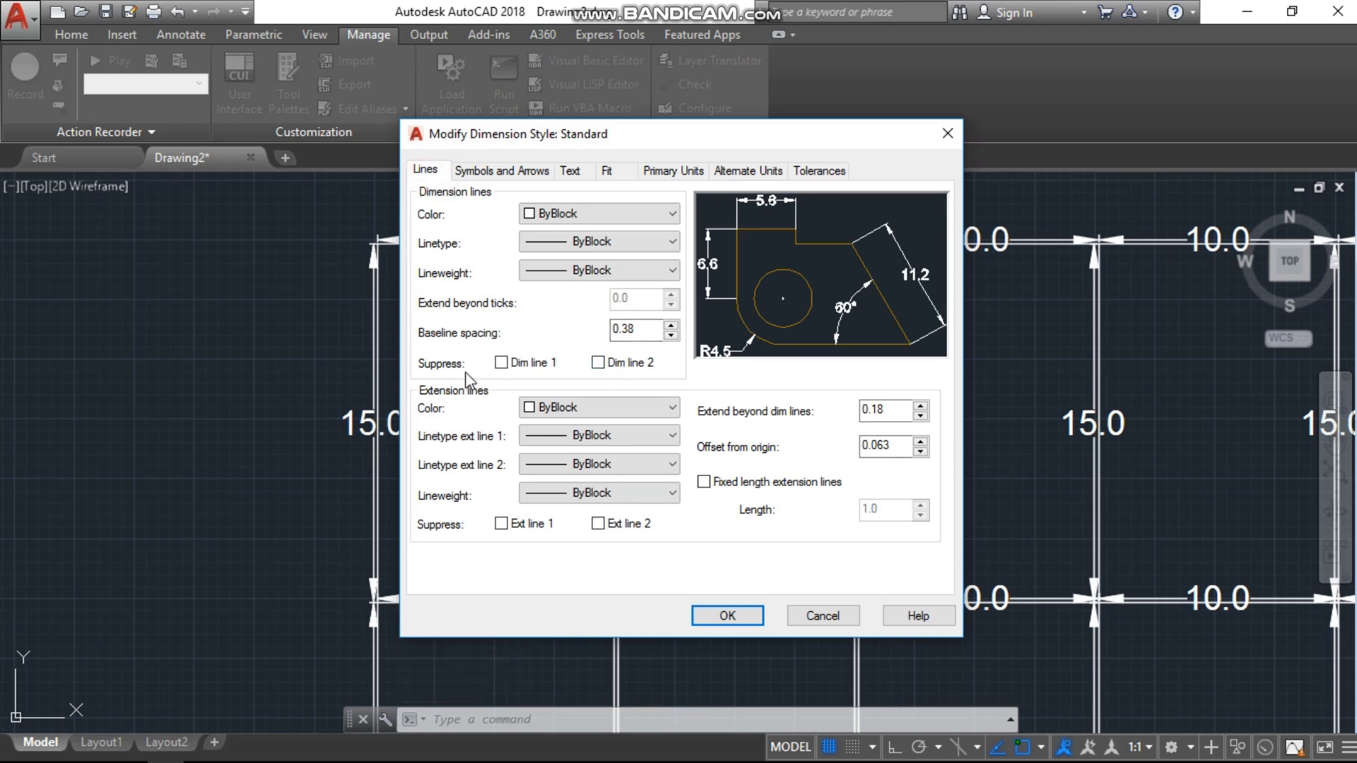
pyautogui.click(501, 364)
pyautogui.click(598, 364)
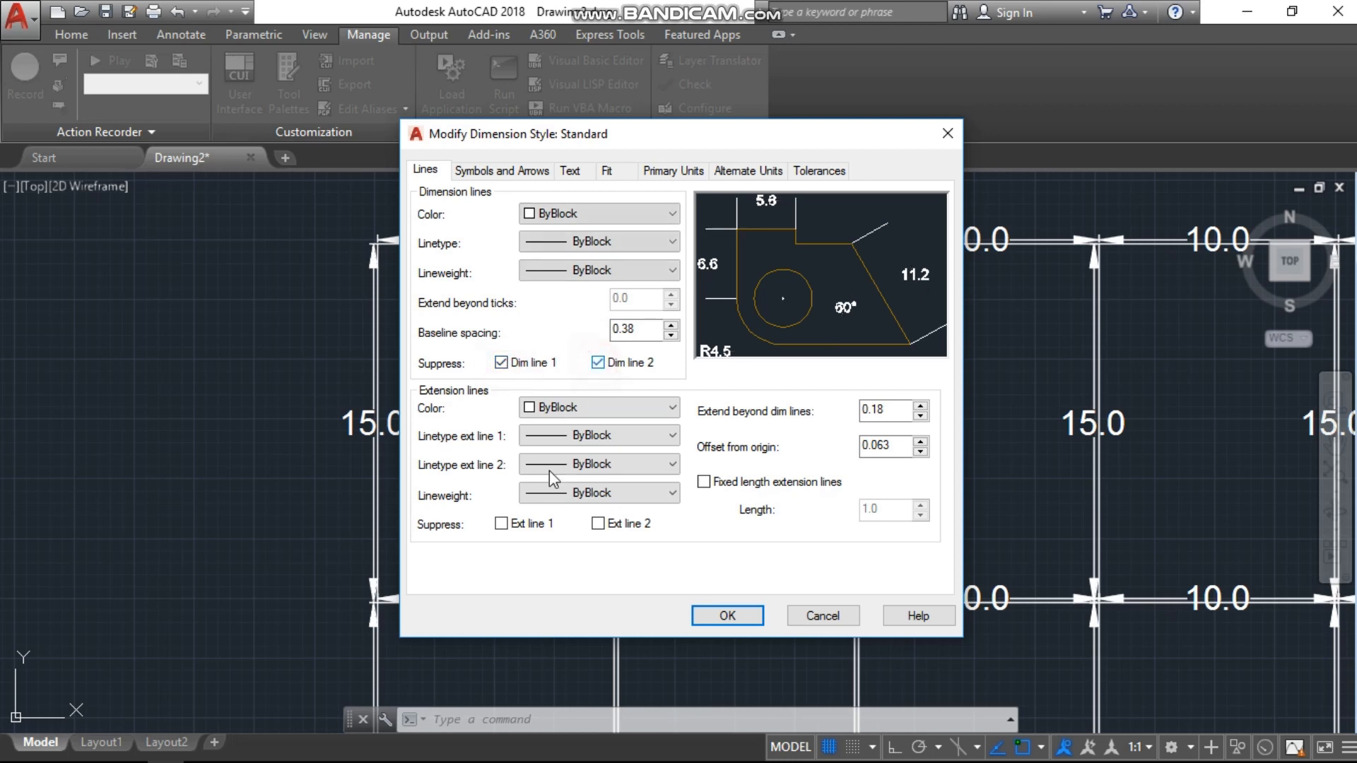
pyautogui.click(501, 523)
pyautogui.click(598, 524)
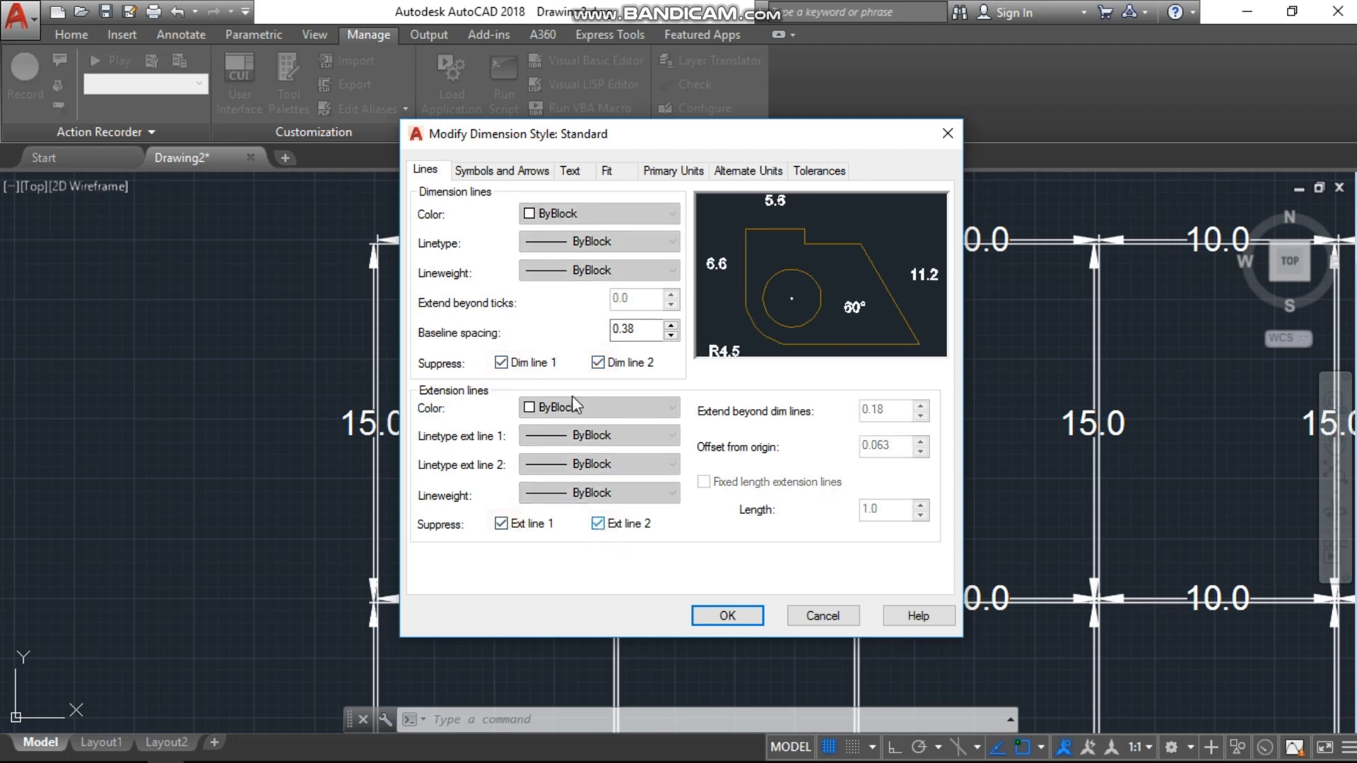
# Step: Set the first and second arrowheads of the Standard dimension style to None
pyautogui.click(500, 173)
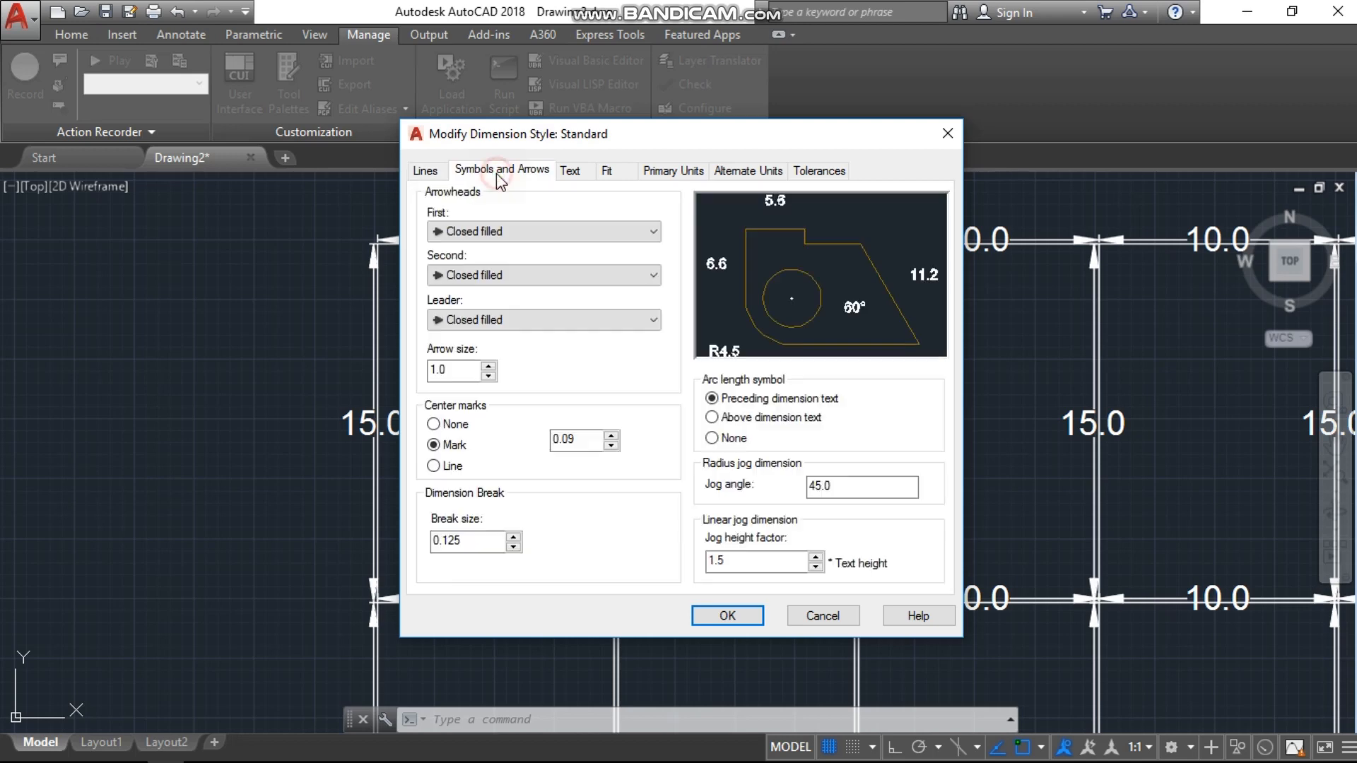
pyautogui.click(495, 232)
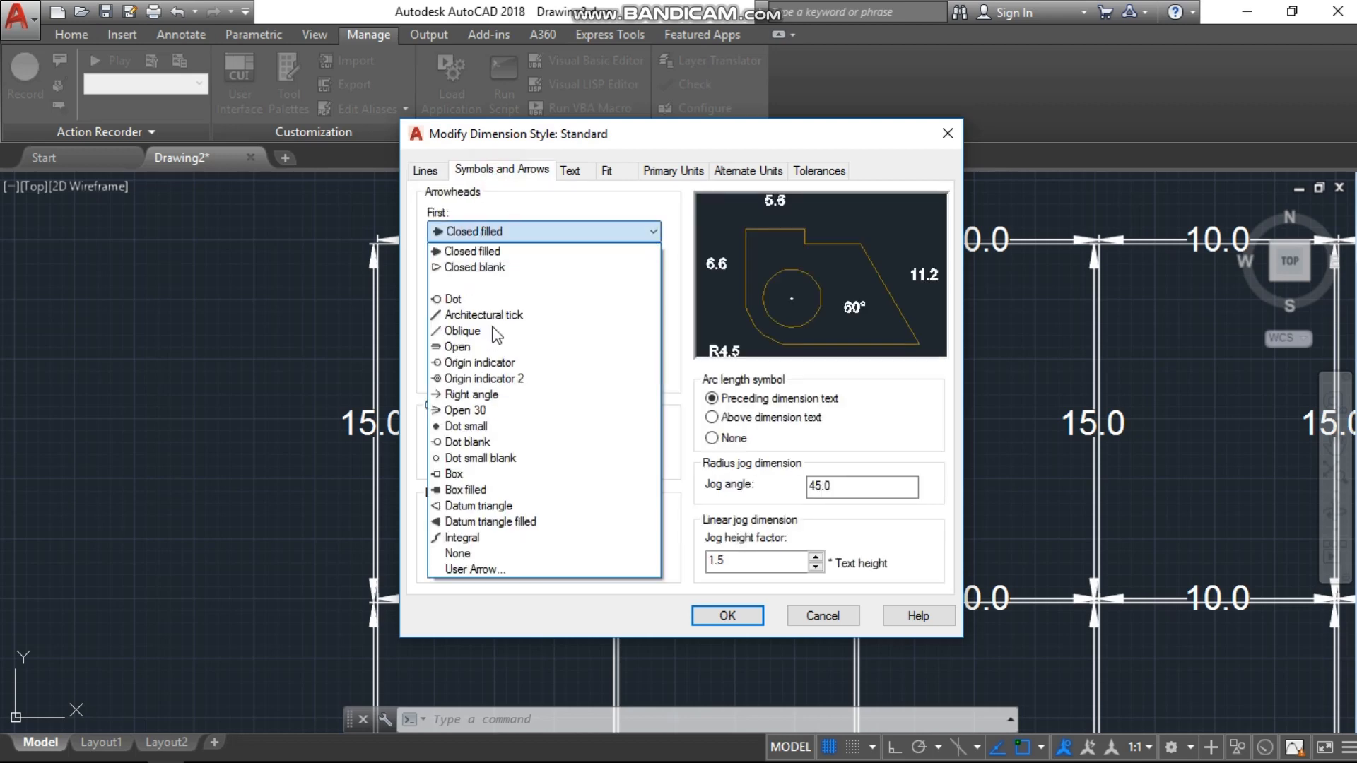
pyautogui.click(487, 554)
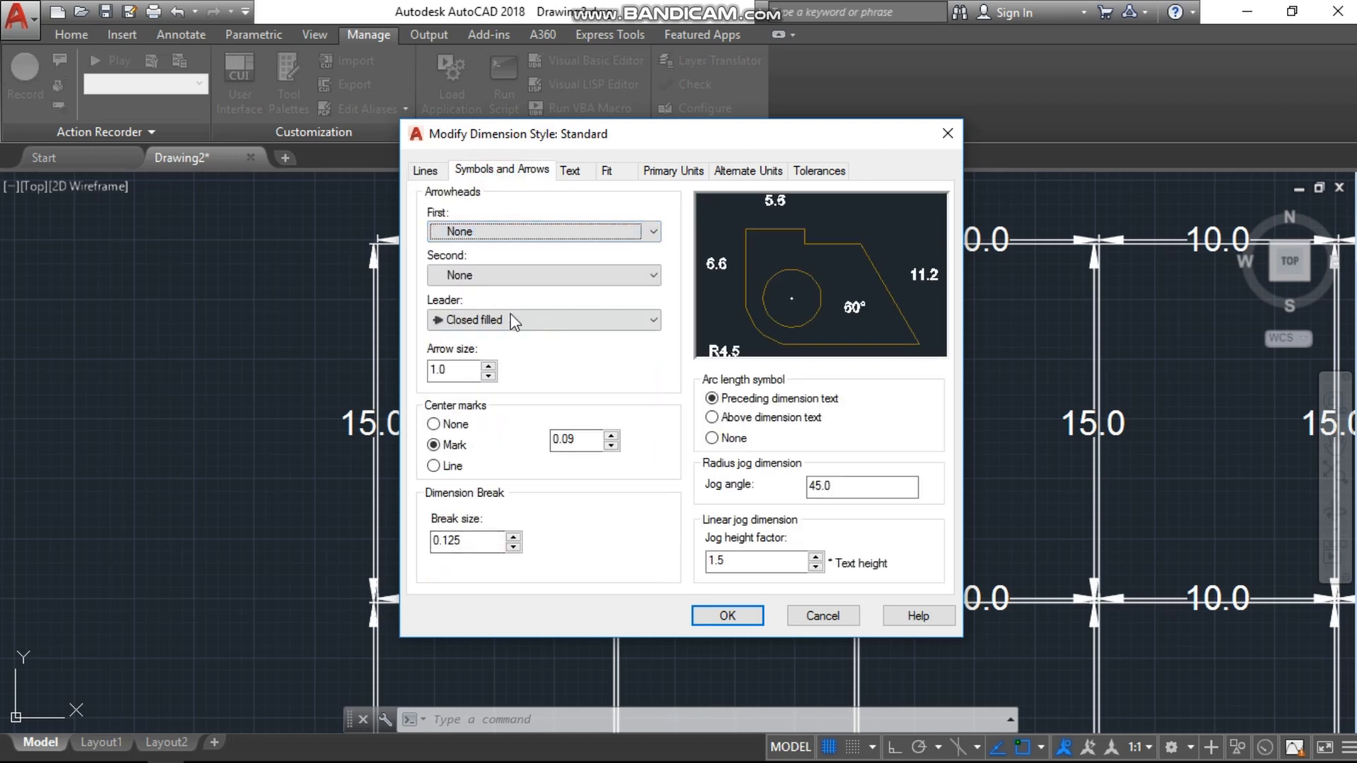
# Step: Set the dimension text's vertical placement to Above and align the text with the dimension line
pyautogui.click(578, 173)
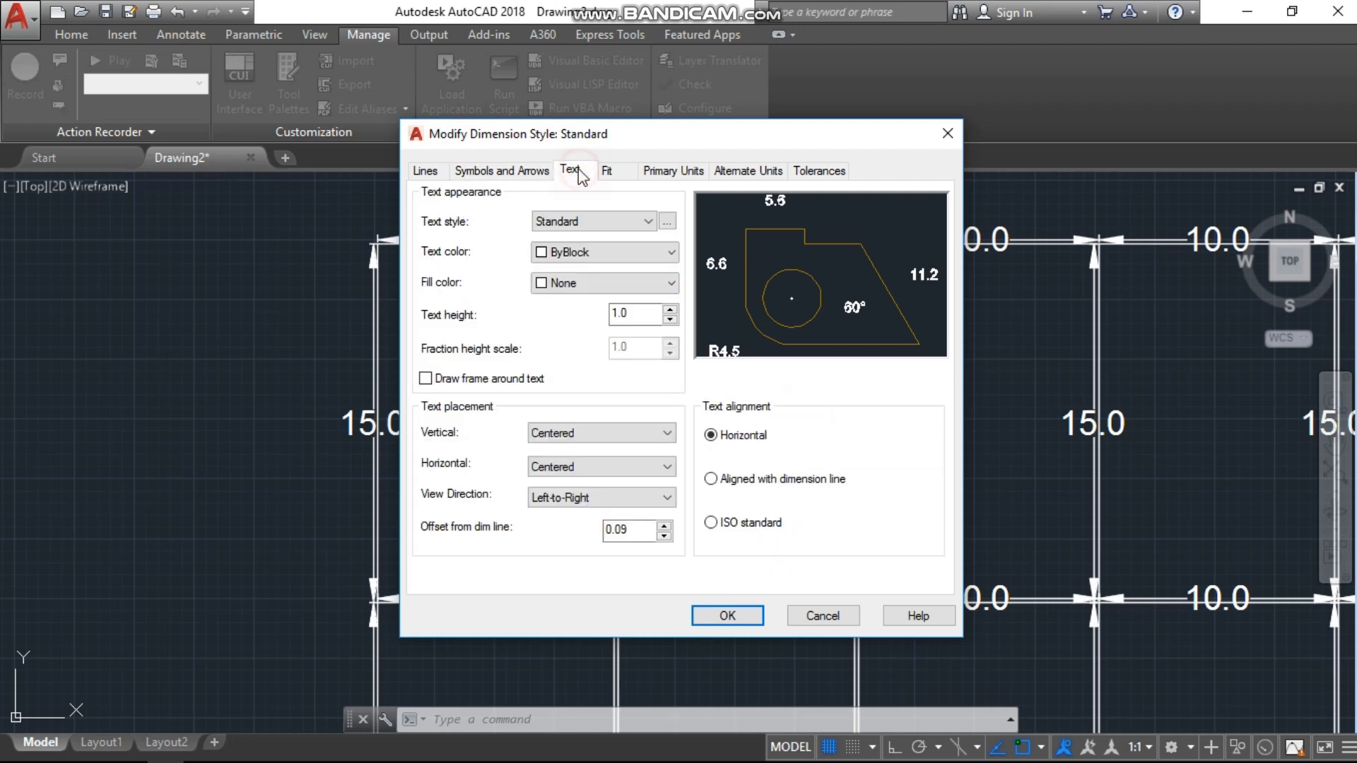
pyautogui.click(588, 431)
pyautogui.click(583, 464)
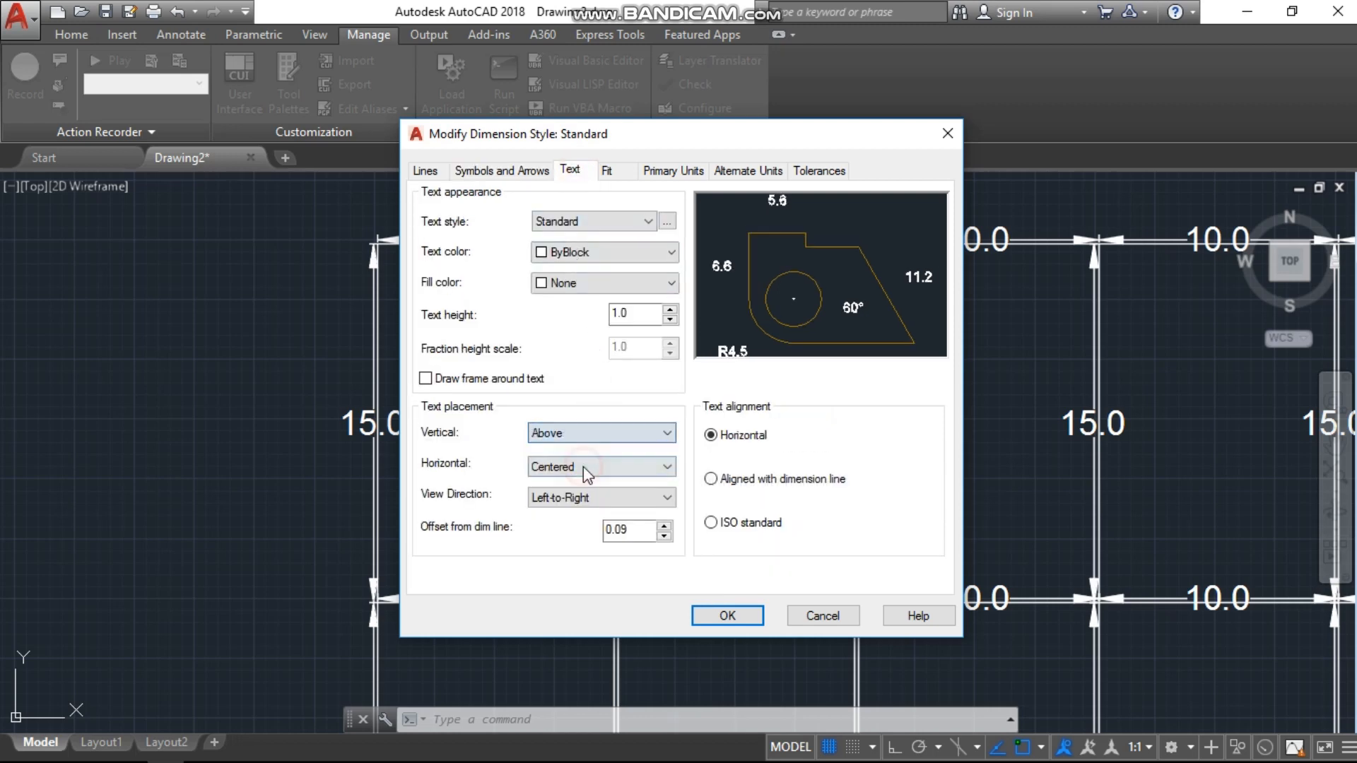
pyautogui.click(731, 480)
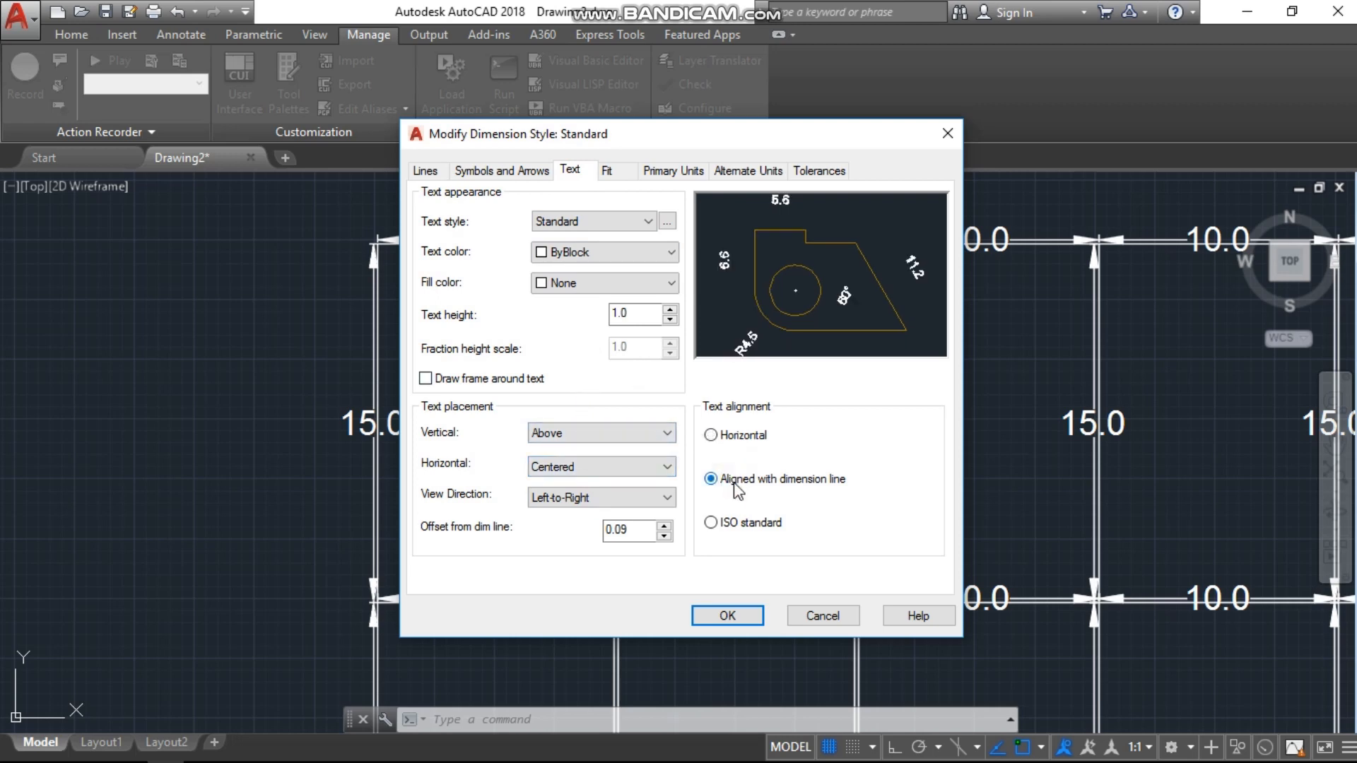
# Step: Review the Fit and Primary Units settings, accept the style changes, make Standard current and close the Dimension Style Manager
pyautogui.click(608, 171)
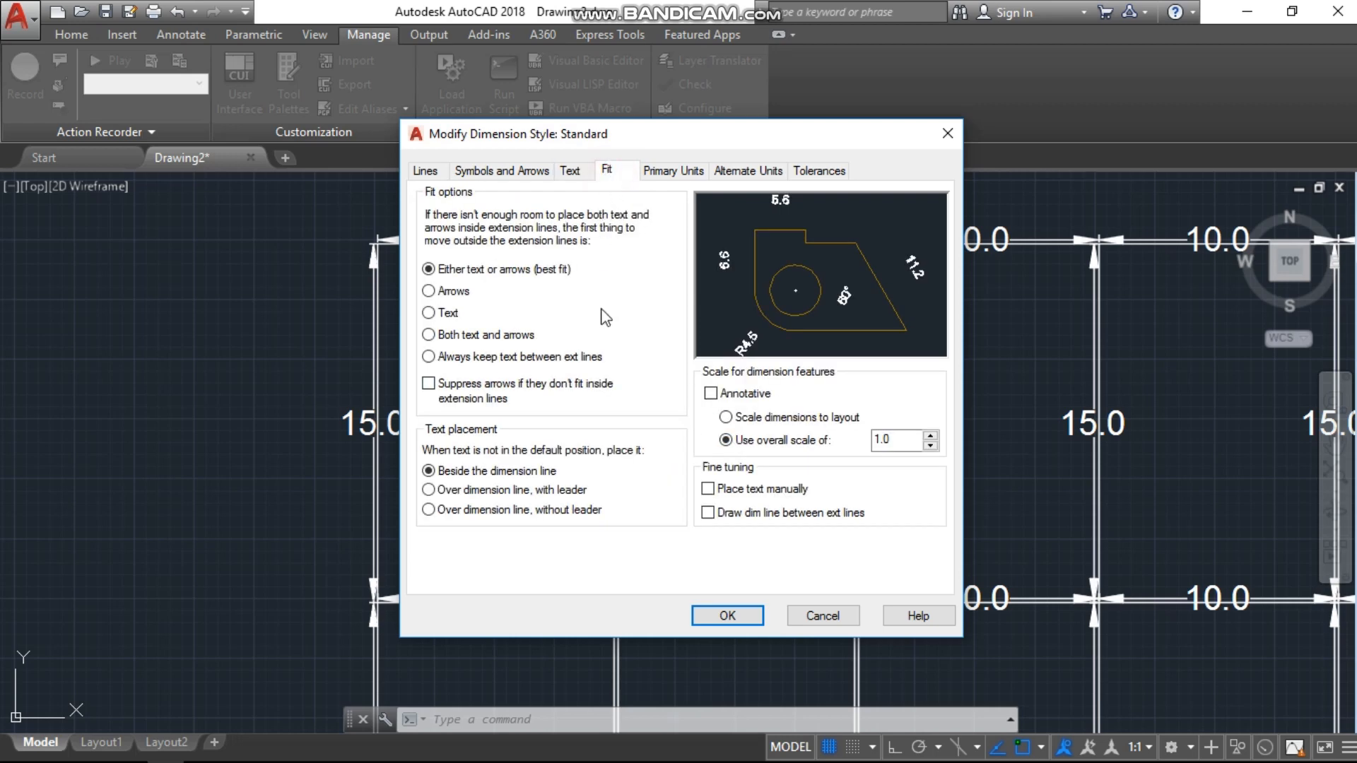
pyautogui.click(675, 177)
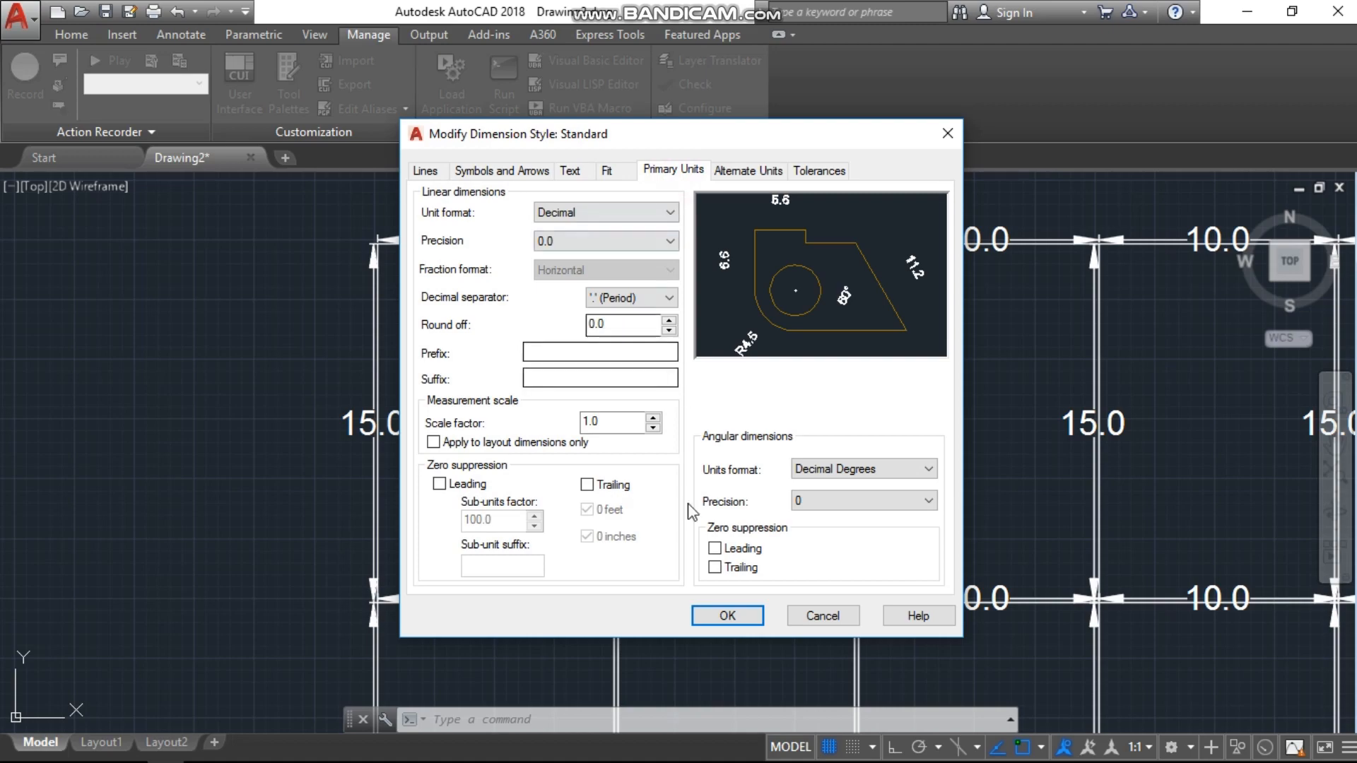
pyautogui.click(722, 616)
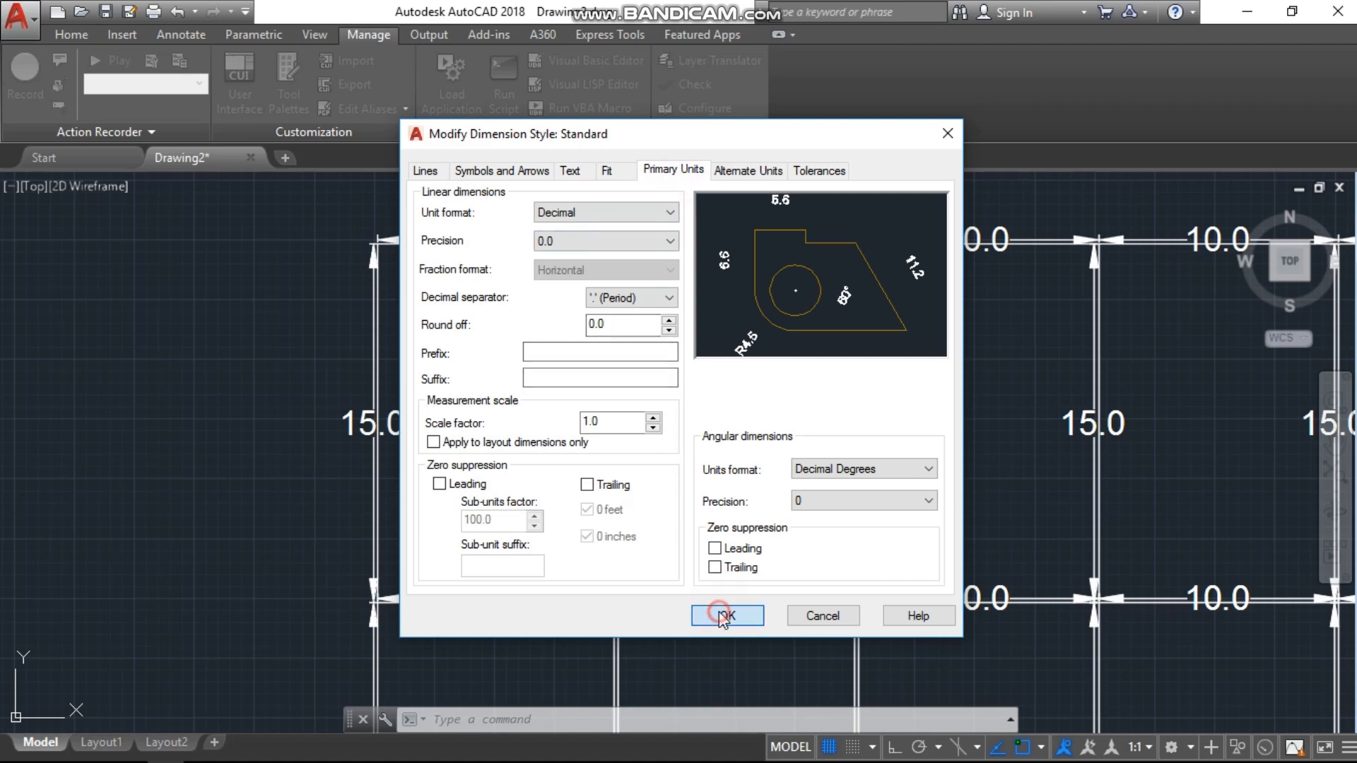
pyautogui.click(892, 286)
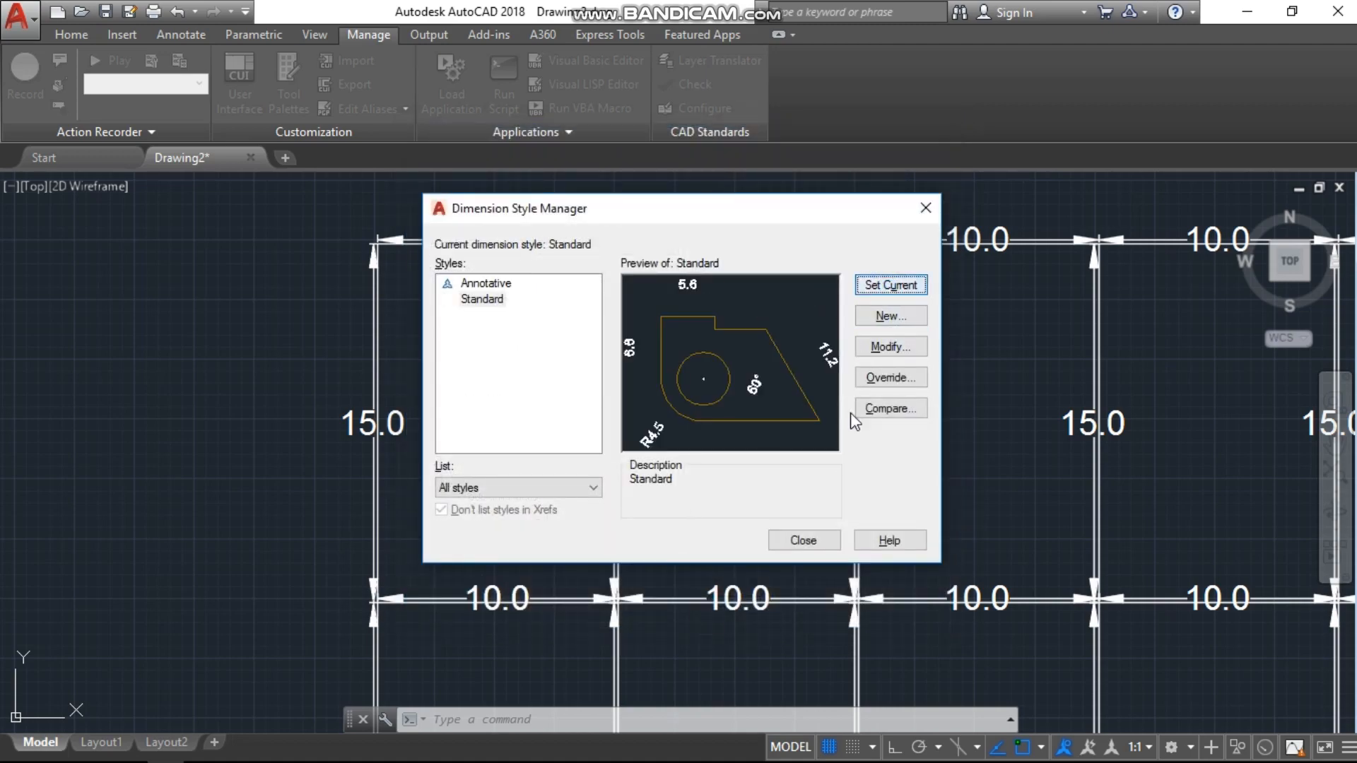
pyautogui.click(799, 542)
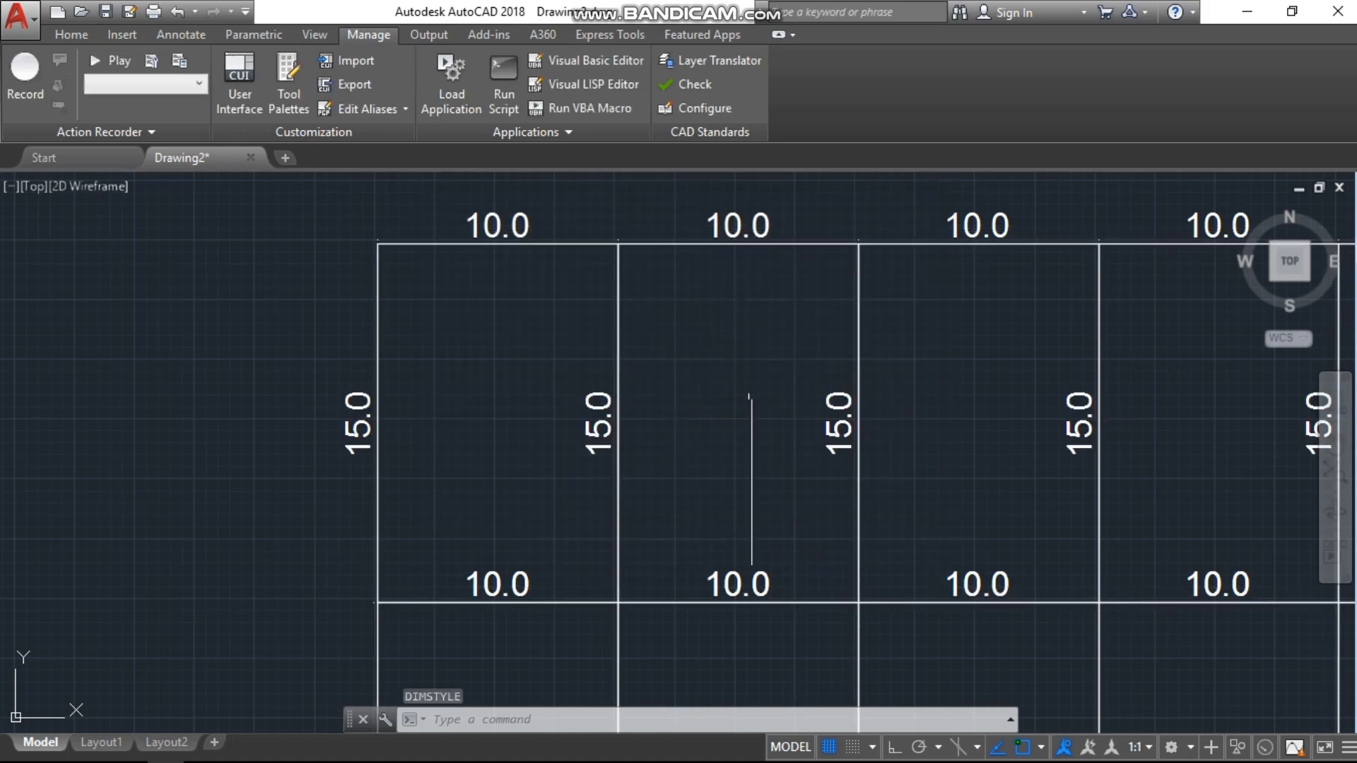
# Step: Examine the placement of the dimension texts on the two-cell figure, selecting individual vertical dimensions to inspect them
pyautogui.scroll(-5, 751, 396)
pyautogui.moveTo(757, 409); pyautogui.dragTo(584, 363, button='middle')
pyautogui.scroll(-2, 584, 363)
pyautogui.moveTo(651, 403); pyautogui.dragTo(633, 616, button='middle')
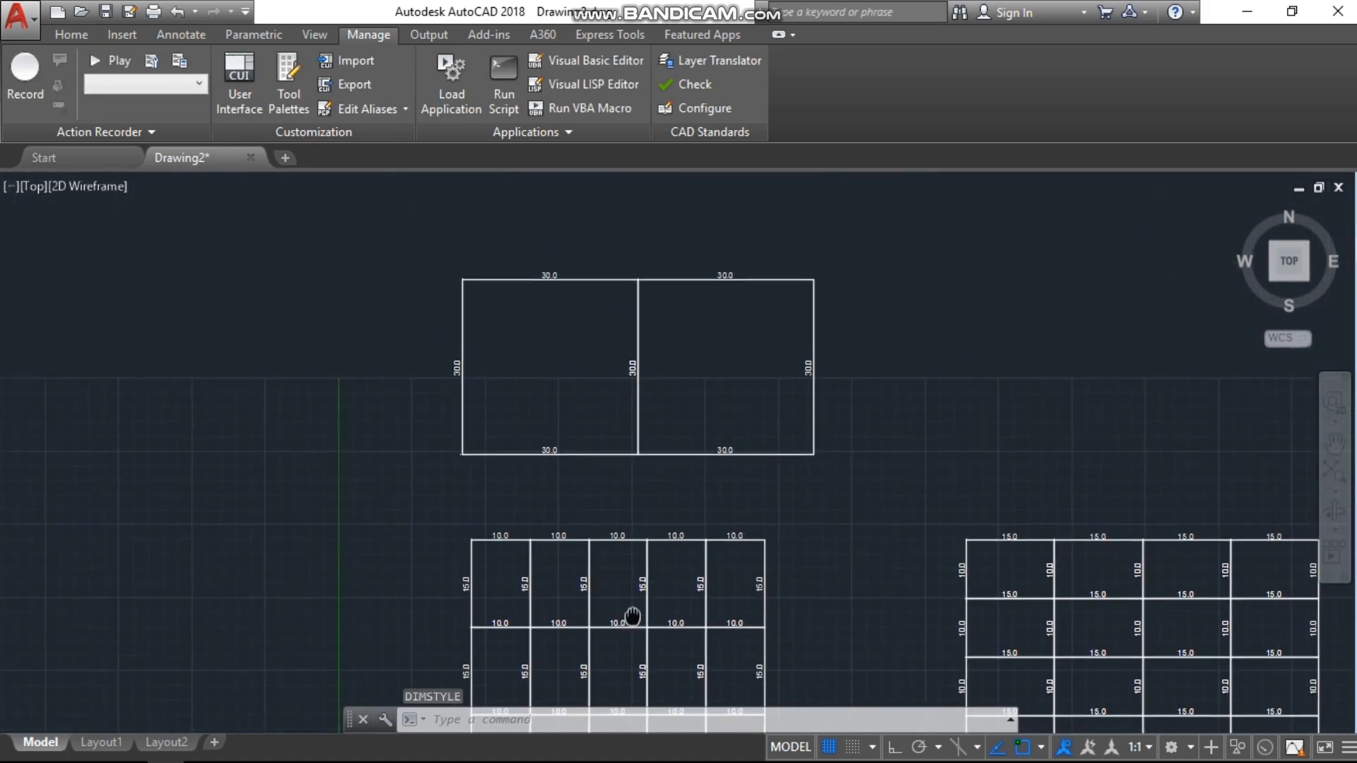
pyautogui.scroll(8, 551, 275)
pyautogui.scroll(-2, 479, 281)
pyautogui.click(475, 289)
pyautogui.scroll(-6, 469, 296)
pyautogui.moveTo(516, 373); pyautogui.dragTo(494, 307, button='middle')
pyautogui.scroll(2, 579, 313)
pyautogui.press('Escape')
pyautogui.click(512, 327)
pyautogui.scroll(-2, 566, 368)
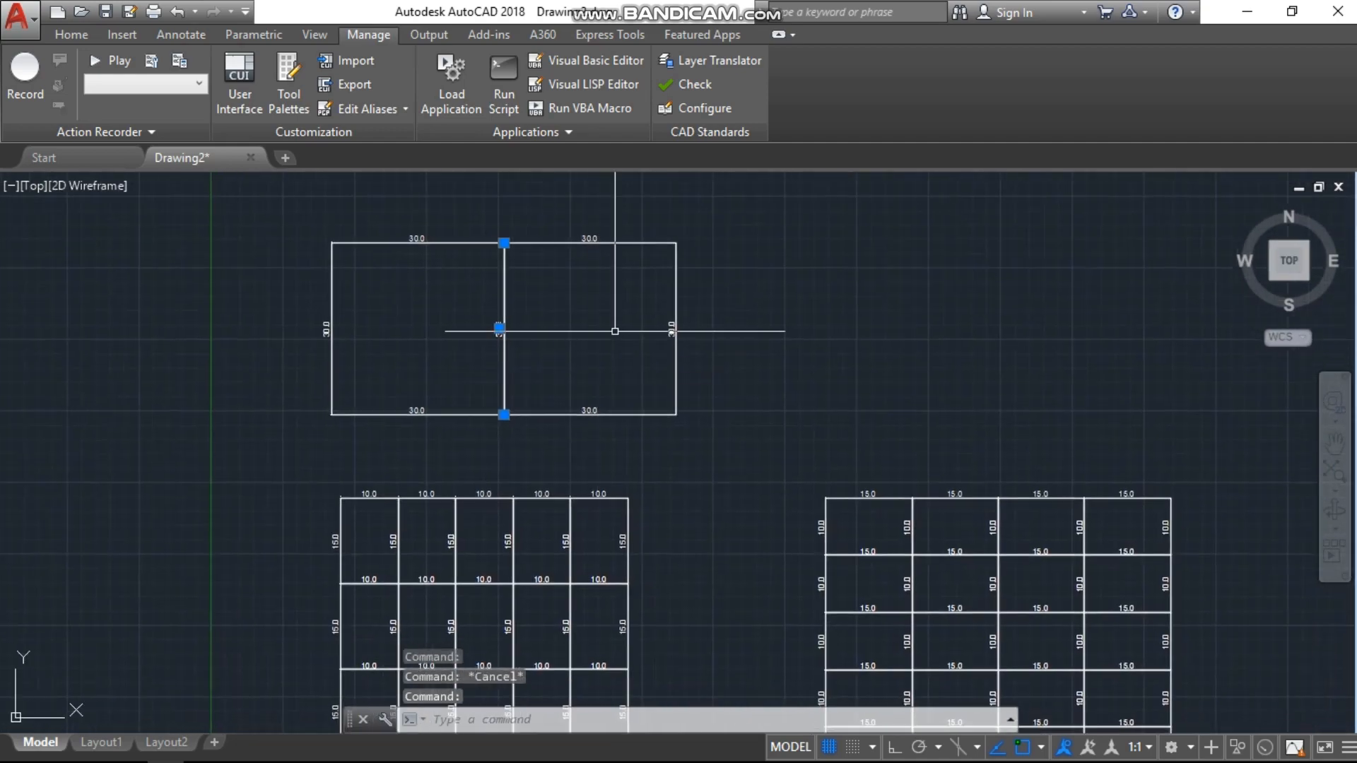
pyautogui.scroll(4, 615, 331)
pyautogui.press('Escape')
pyautogui.click(749, 334)
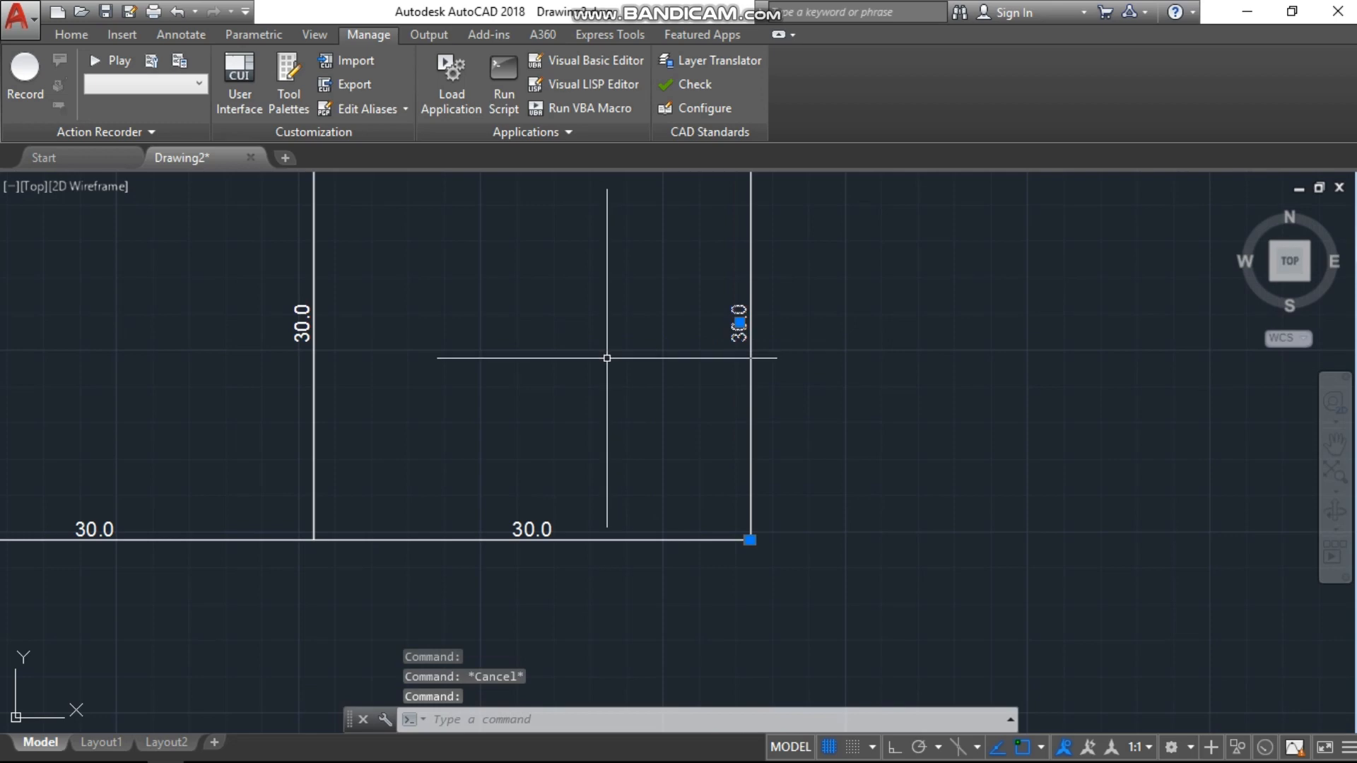
pyautogui.scroll(-4, 605, 368)
pyautogui.press('Escape')
# Step: Examine the dimension texts along the lines of both grids for alignment and readability
pyautogui.moveTo(689, 438); pyautogui.dragTo(545, 182, button='middle')
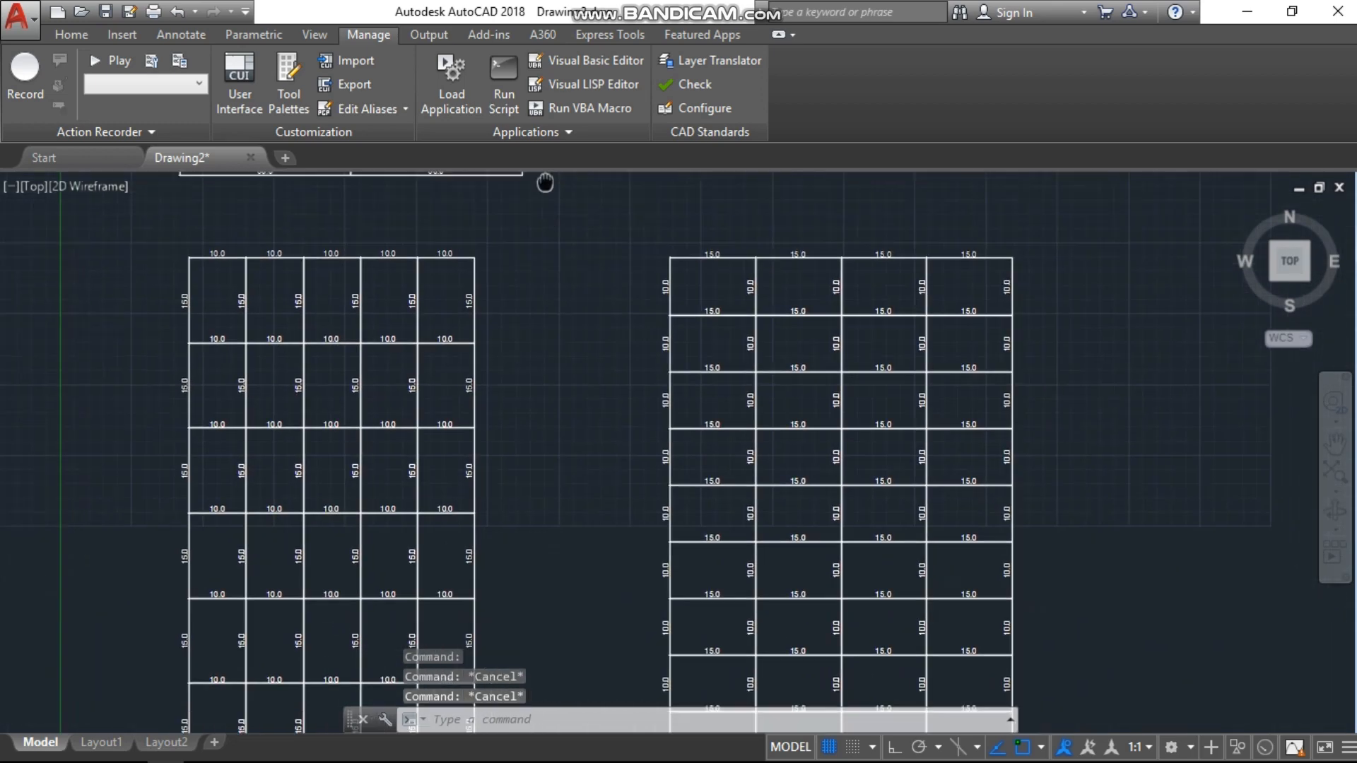
pyautogui.moveTo(795, 428); pyautogui.dragTo(558, 343, button='middle')
pyautogui.scroll(5, 421, 329)
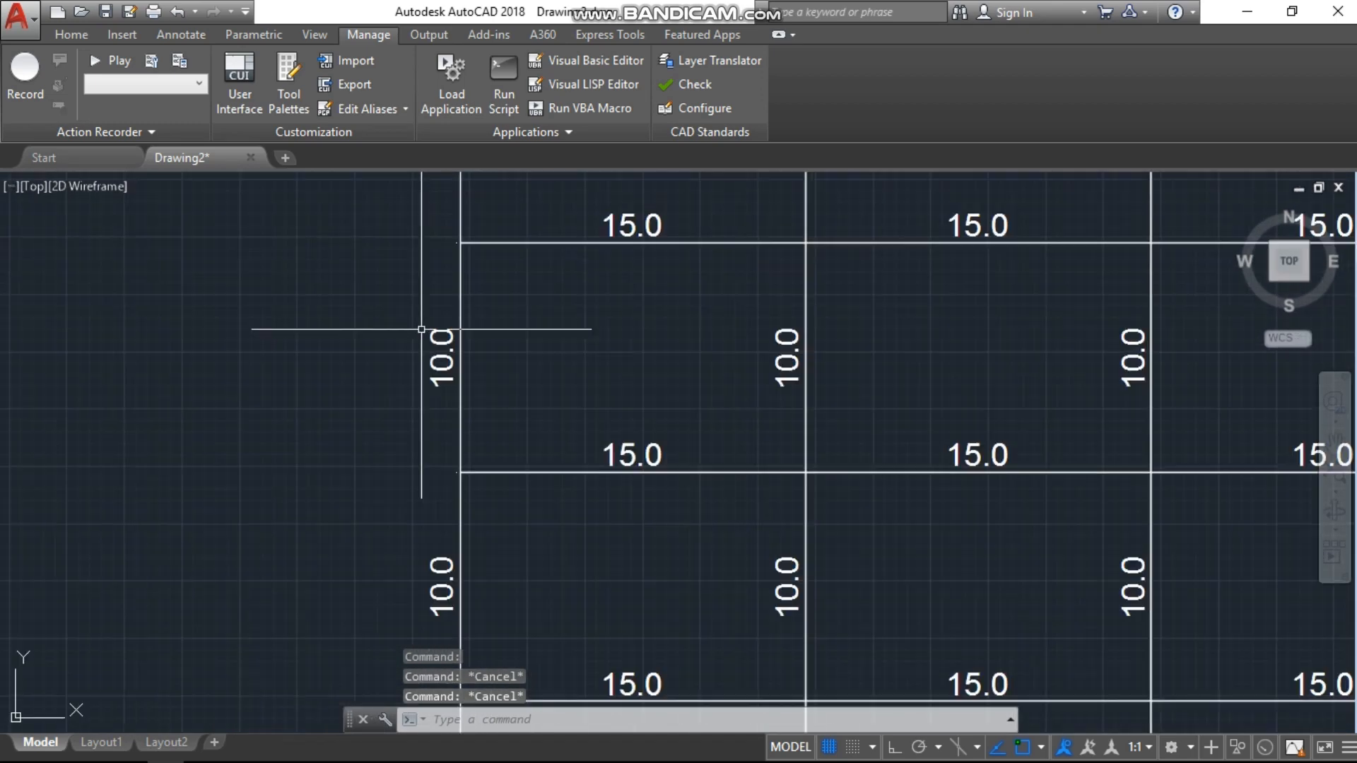
pyautogui.scroll(2, 421, 329)
pyautogui.scroll(-6, 438, 339)
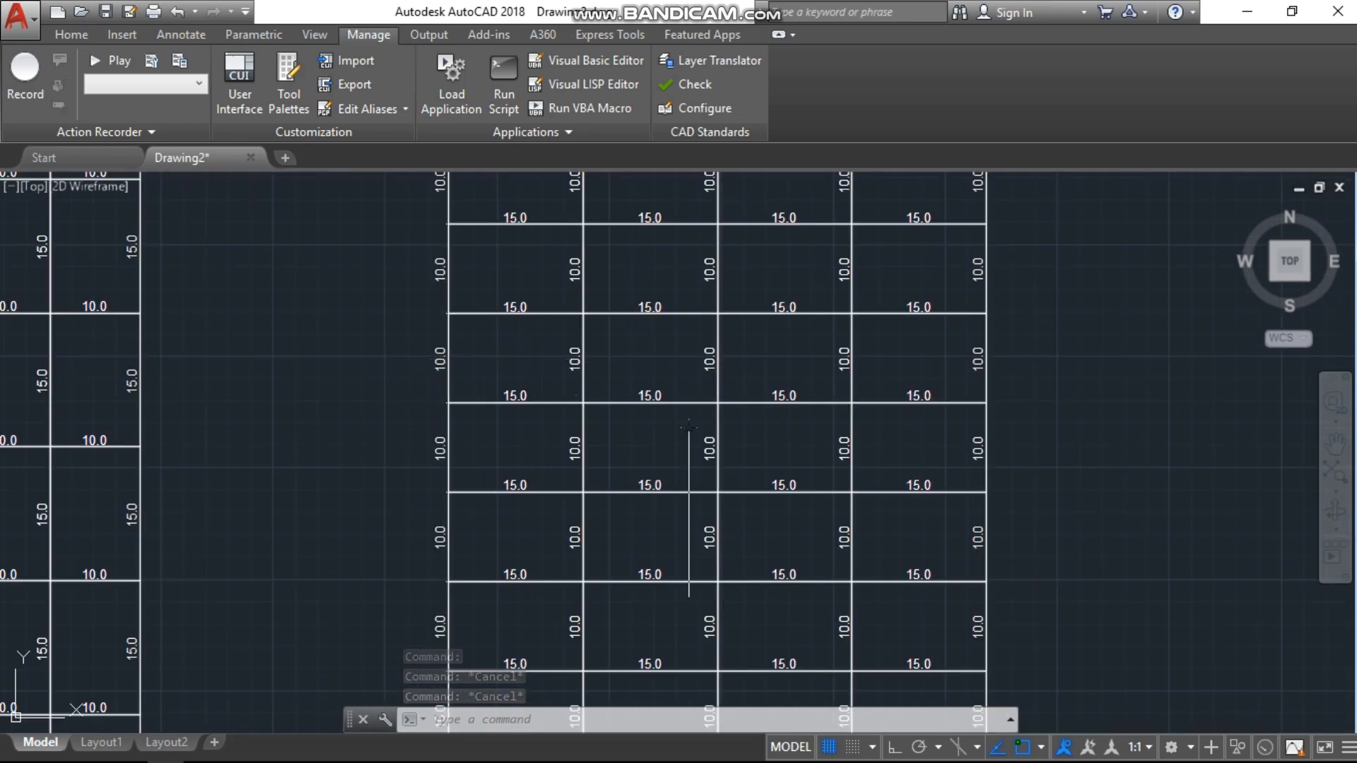
pyautogui.scroll(-6, 591, 384)
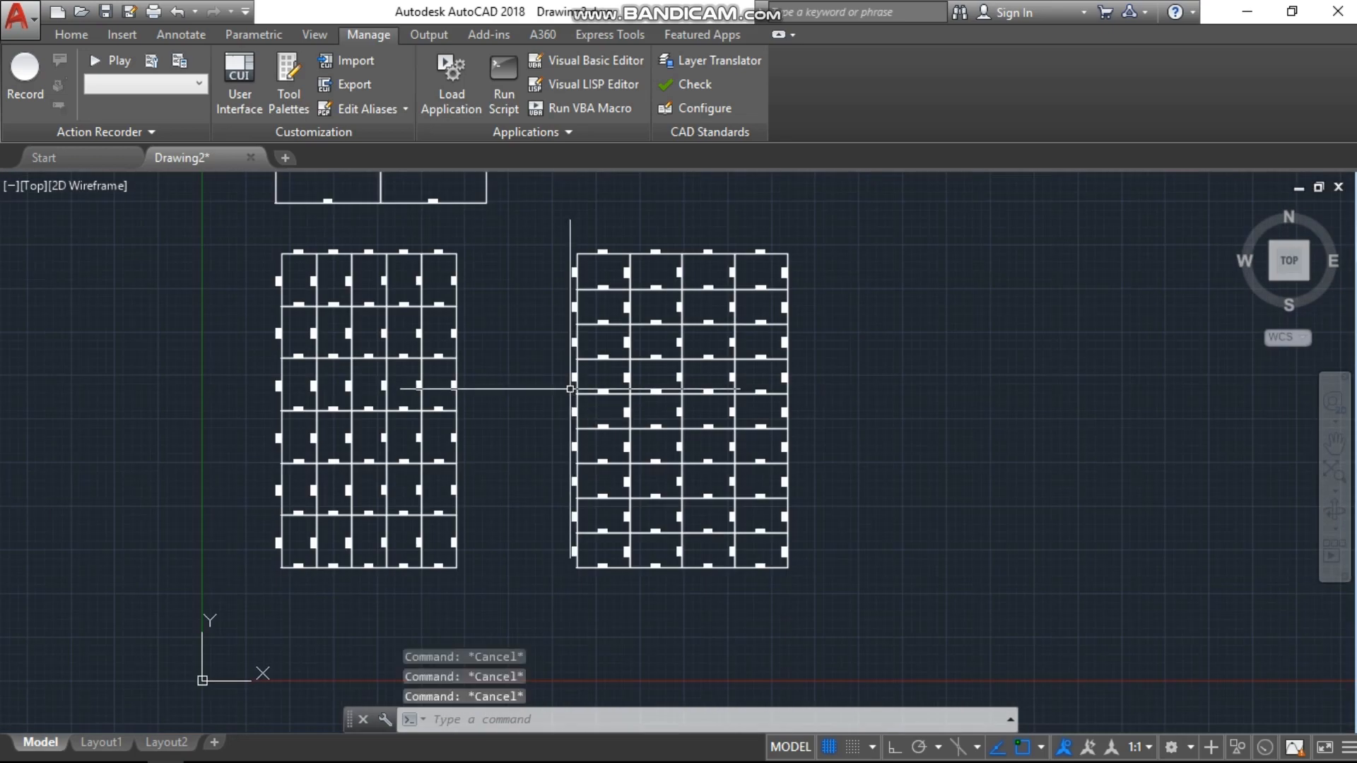
# Step: Zoom to the drawing extents to show the two-cell figure and both grids
pyautogui.write('z')
pyautogui.press('Return')
pyautogui.write('e')
pyautogui.press('Return')
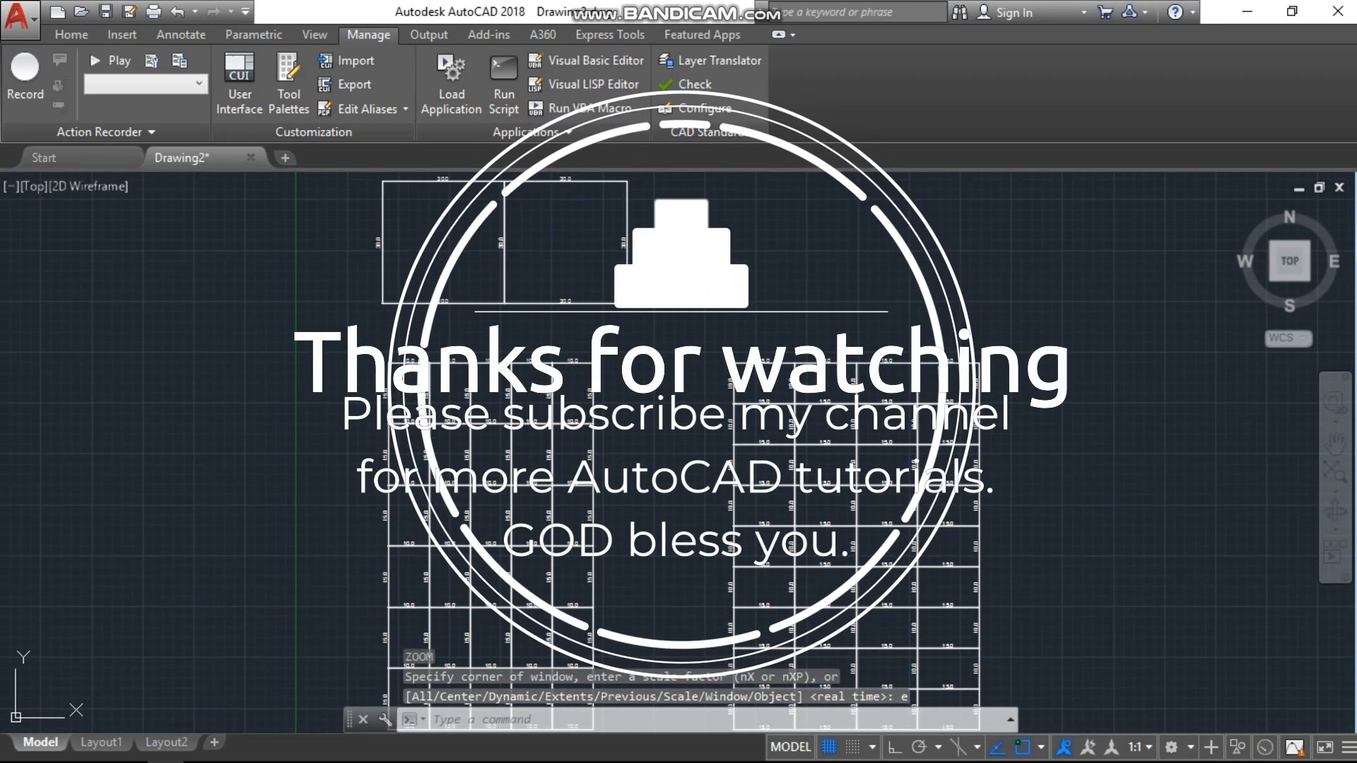